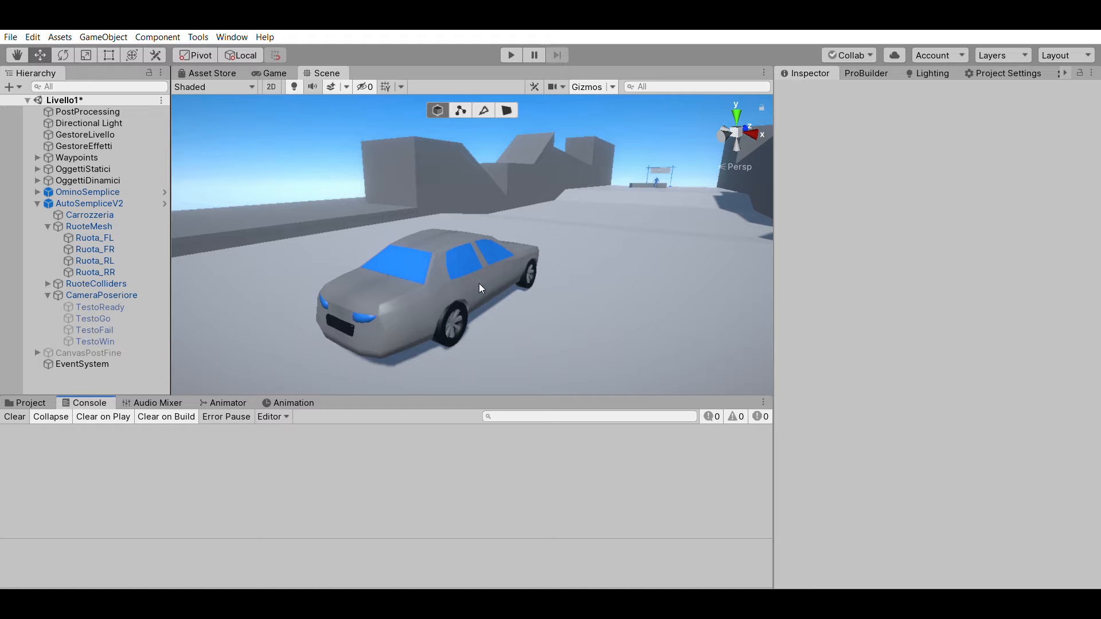
# - Examine the car's rear and side, and frame the OminoSemplice character near the finish line in the scene
pyautogui.moveTo(508, 278)
pyautogui.mouseDown(button='right')
pyautogui.moveTo(459, 284)
pyautogui.moveTo(527, 273)
pyautogui.mouseUp(button='right')
pyautogui.press('d')
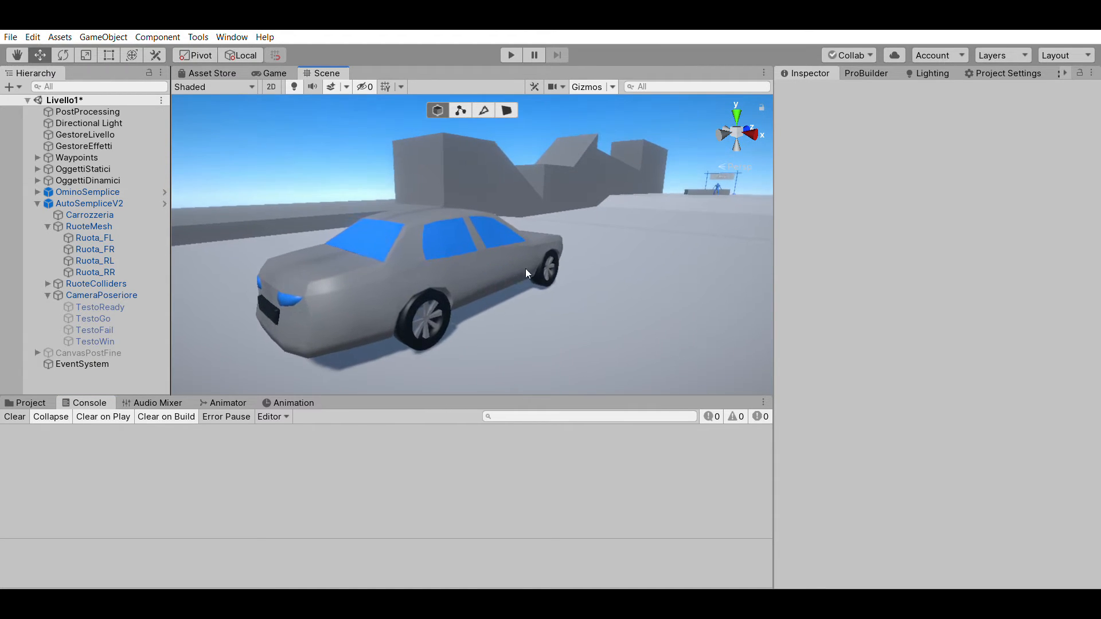
pyautogui.moveTo(449, 260); pyautogui.dragTo(498, 293, button='right')
pyautogui.press('d')
pyautogui.press('s')
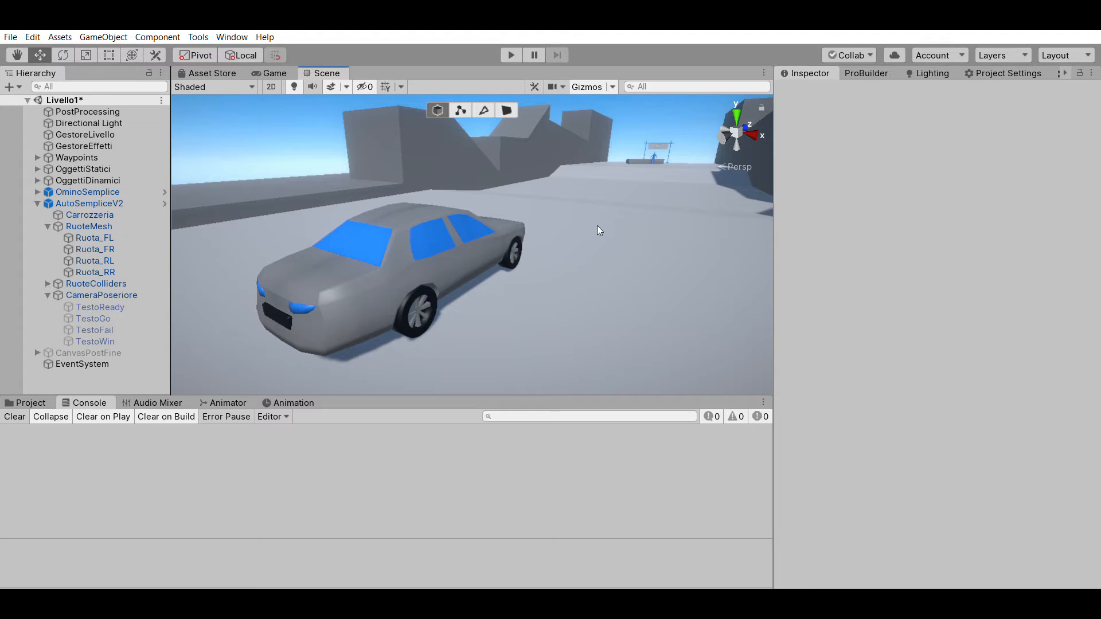
pyautogui.click(103, 180)
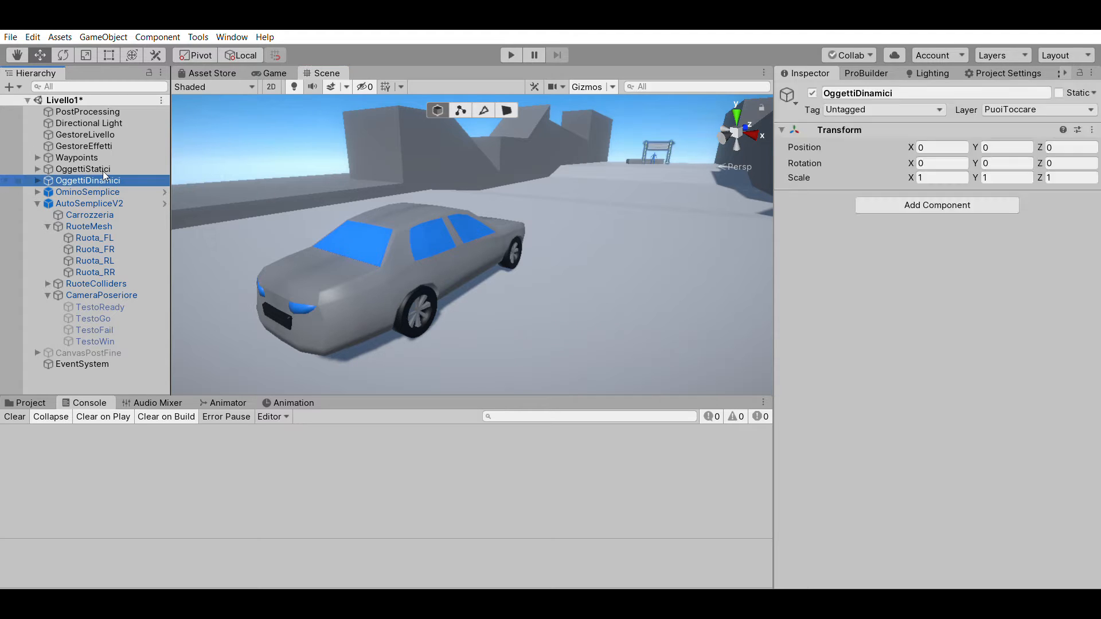
pyautogui.click(102, 190)
pyautogui.press('f')
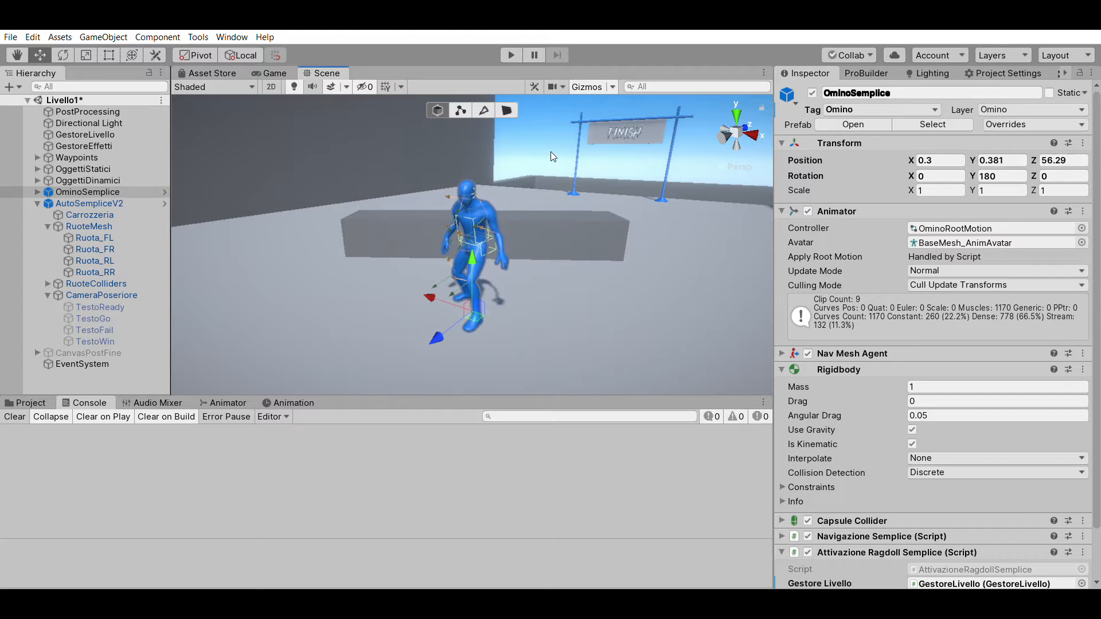
pyautogui.click(538, 107)
# - Examine the car's body, windows and wheels from the side, front and rear
pyautogui.moveTo(539, 195); pyautogui.dragTo(231, 221, button='right')
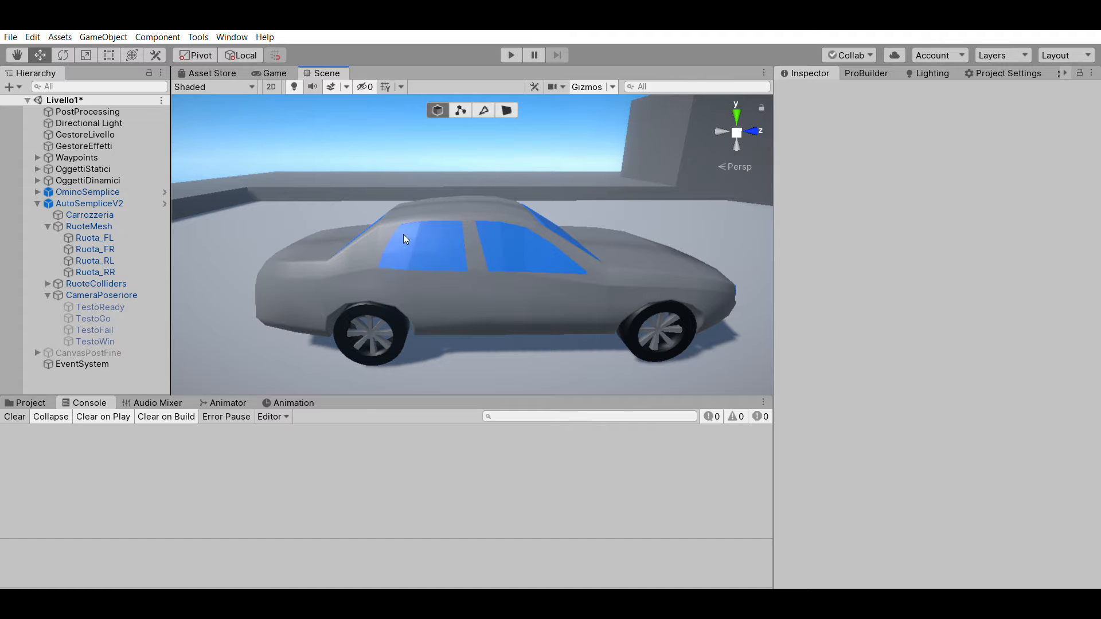
pyautogui.moveTo(422, 247); pyautogui.dragTo(377, 256, button='right')
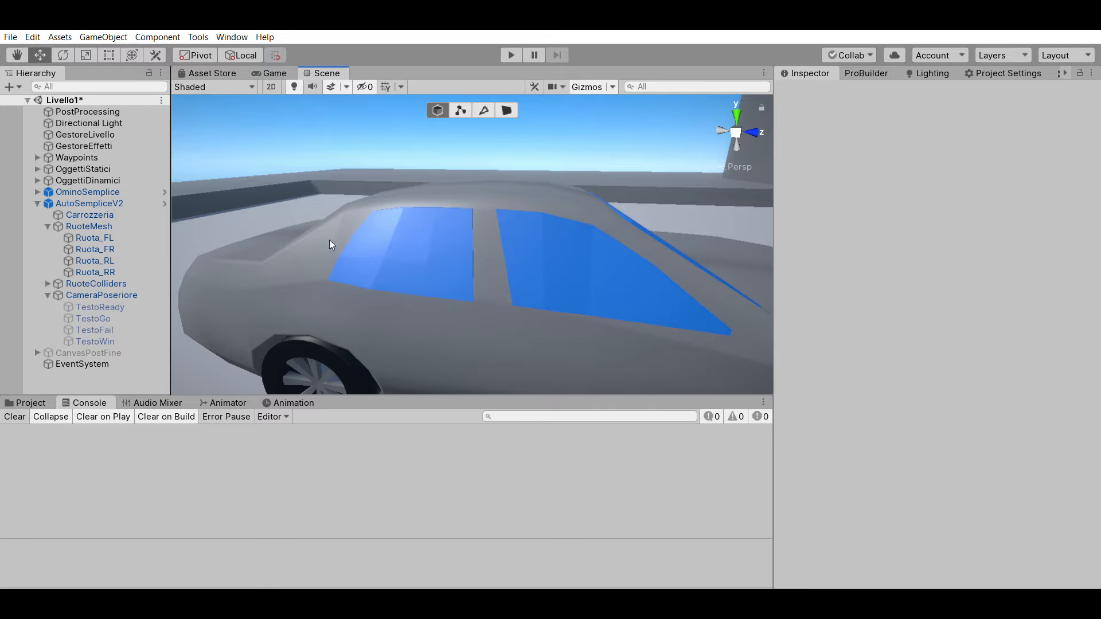
pyautogui.moveTo(604, 253); pyautogui.dragTo(517, 291, button='right')
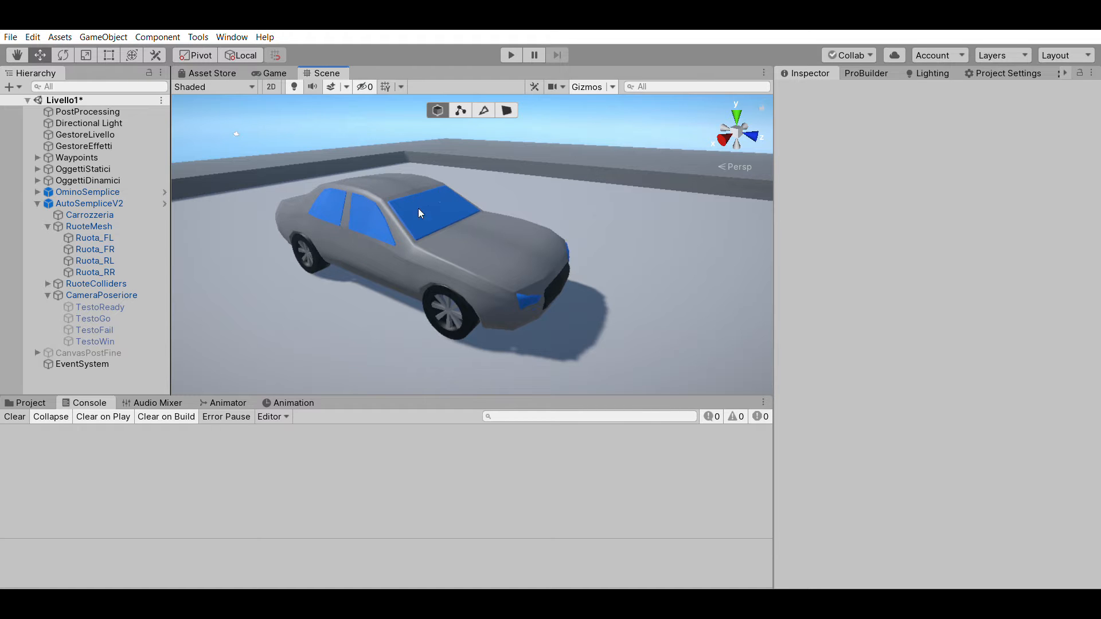
pyautogui.keyDown('alt'); pyautogui.moveTo(418, 208); pyautogui.dragTo(719, 189); pyautogui.keyUp('alt')
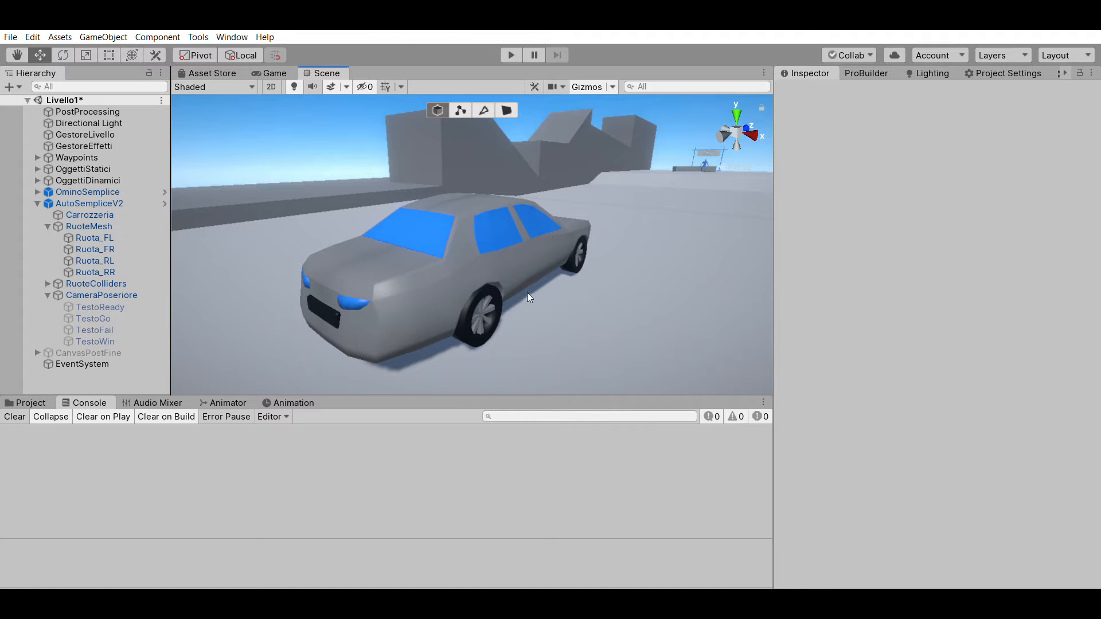
pyautogui.keyDown('alt'); pyautogui.moveTo(467, 294); pyautogui.dragTo(338, 284); pyautogui.keyUp('alt')
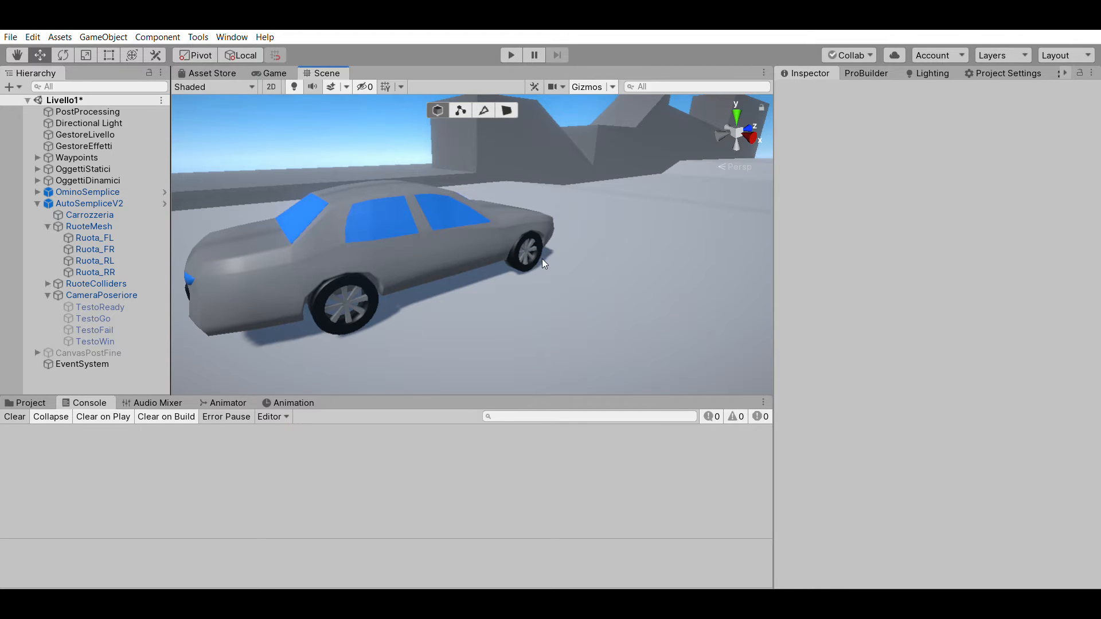
pyautogui.moveTo(514, 264); pyautogui.dragTo(503, 267, button='right')
pyautogui.press('a')
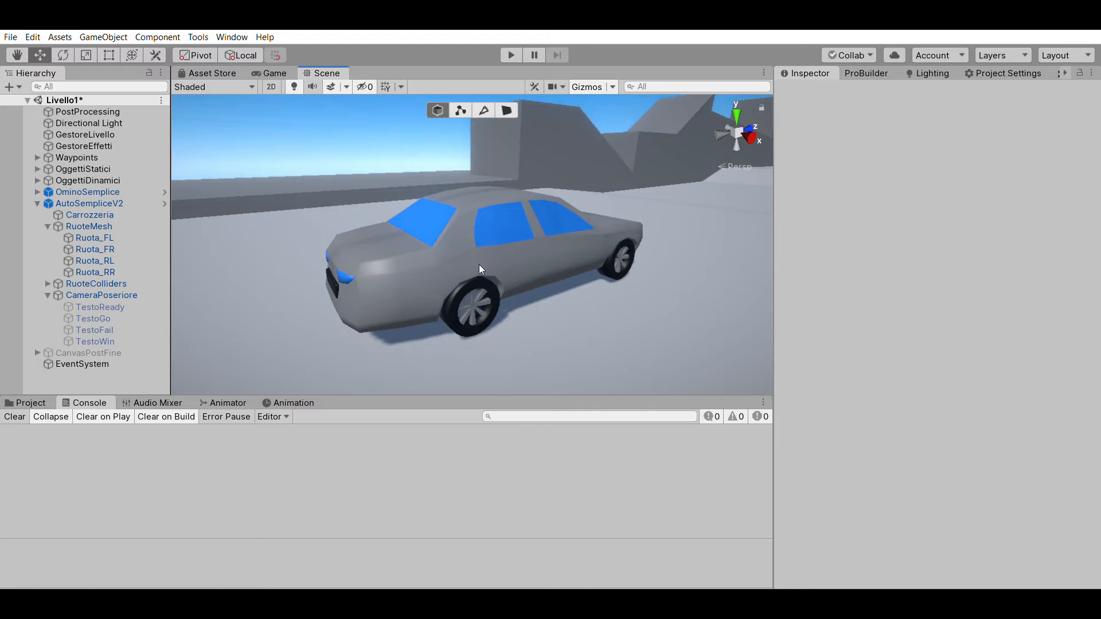
pyautogui.moveTo(476, 266); pyautogui.dragTo(662, 291, button='right')
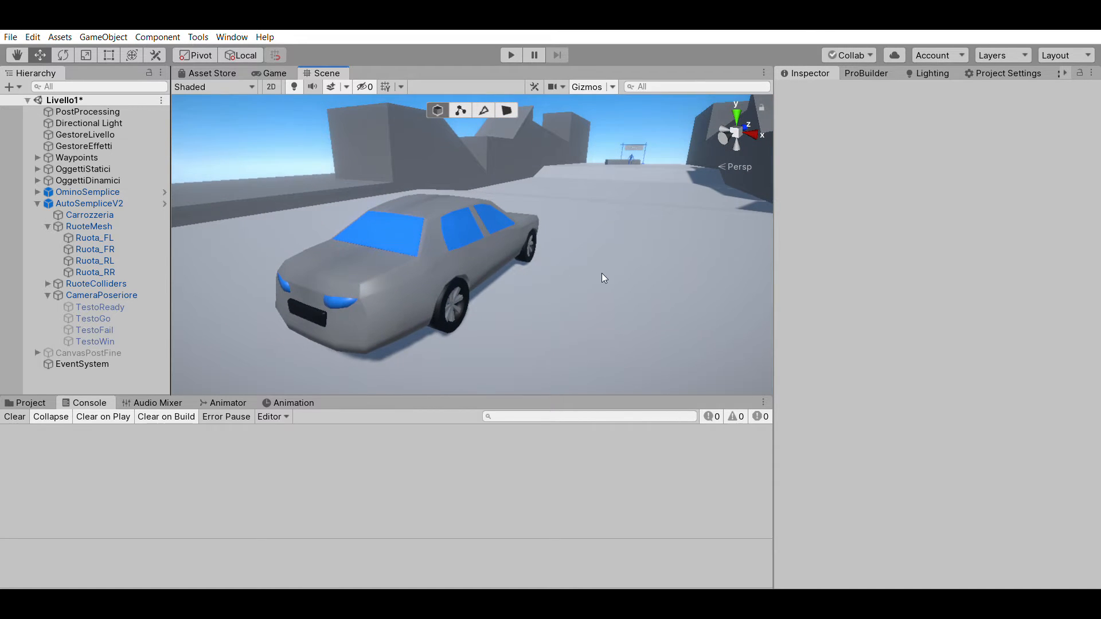
# - Run the level, switch to the car's other camera view and drive up the track towards the character
pyautogui.click(522, 53)
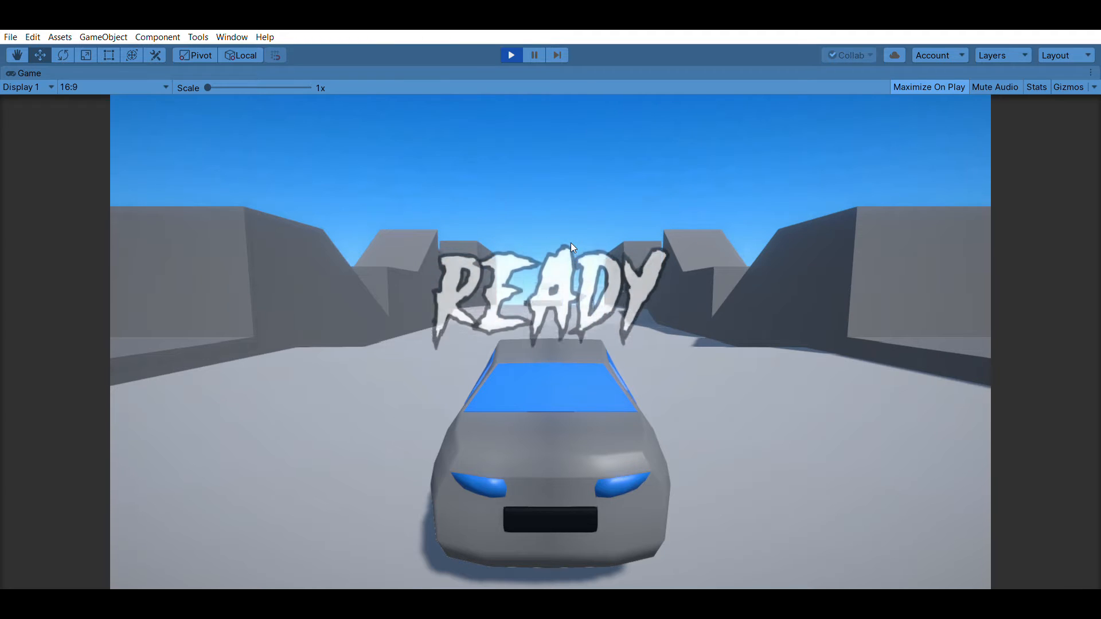
pyautogui.press('c')
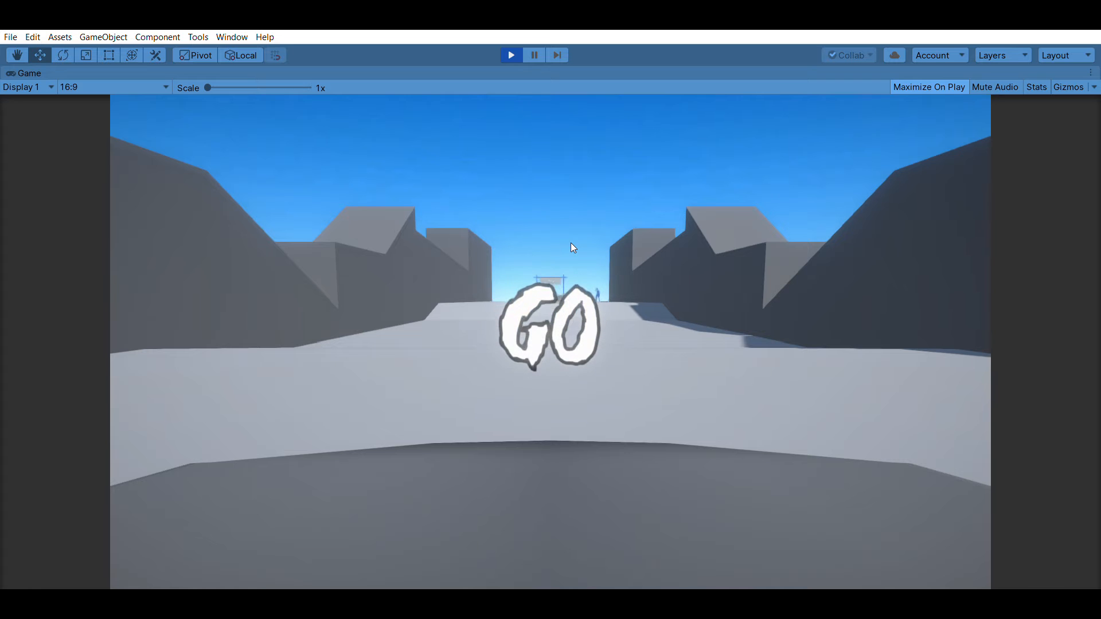
pyautogui.press('w')
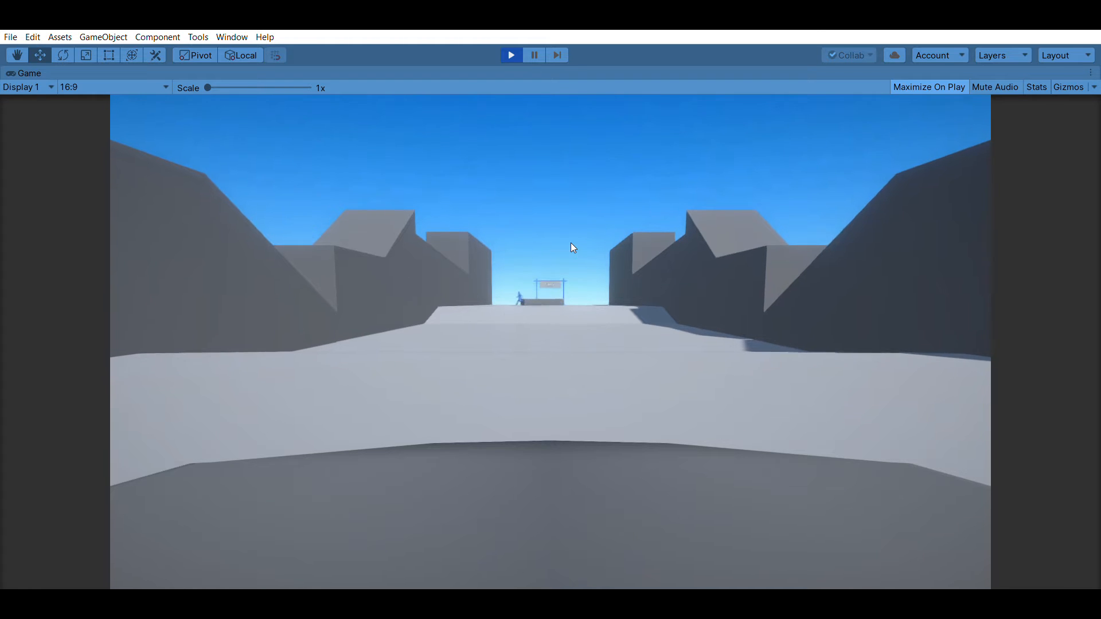
pyautogui.press('d')
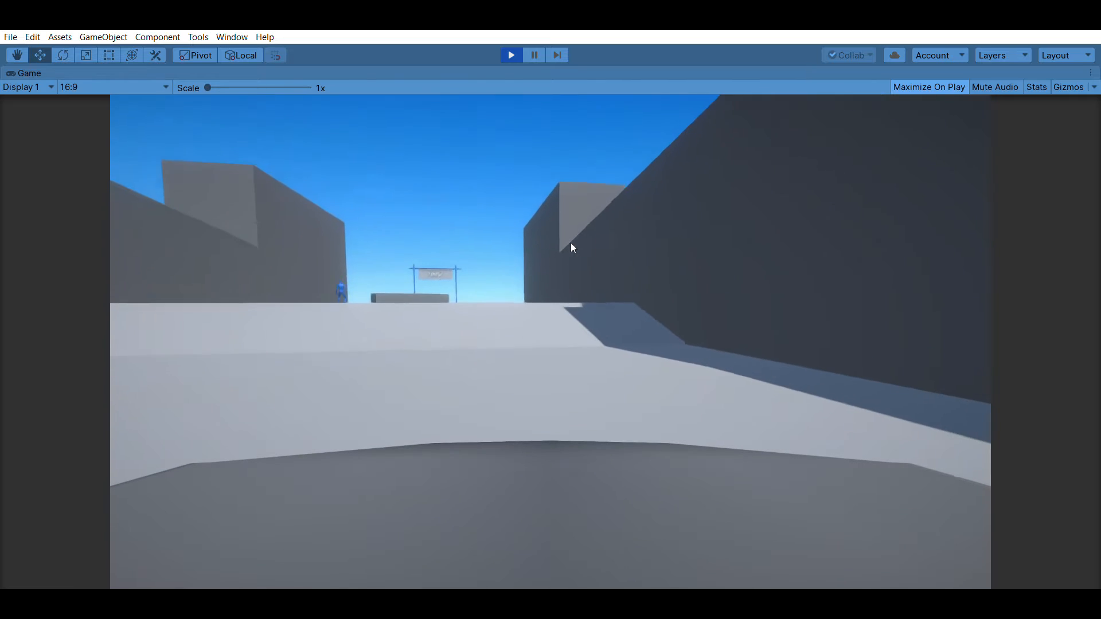
pyautogui.press('a')
pyautogui.press('a')
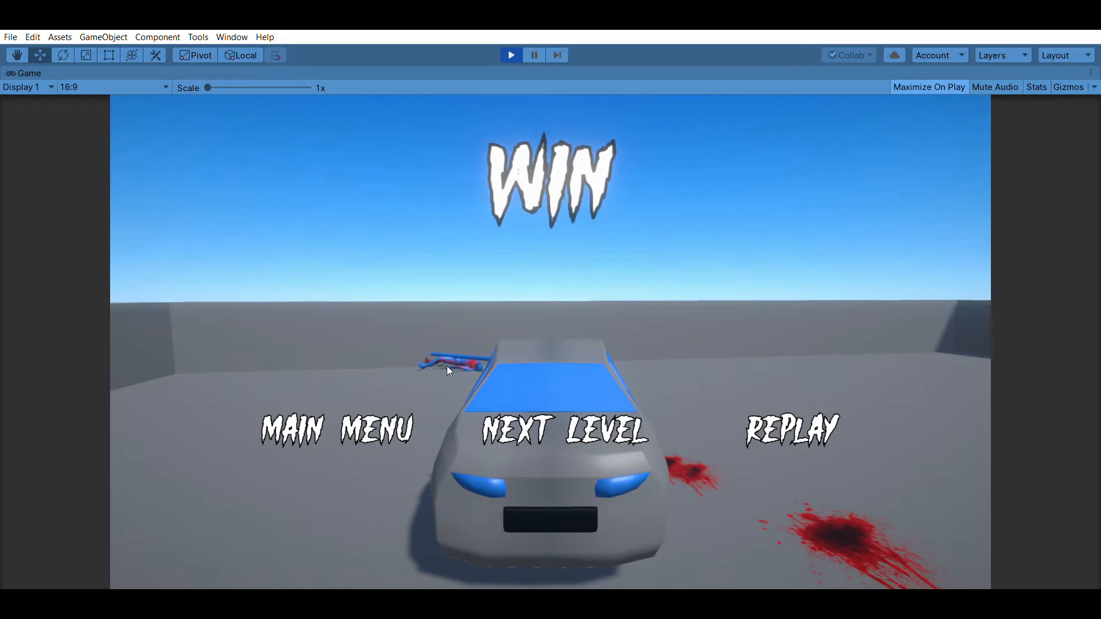
# - Restart the play test, steer the car up the track to chase the character near the finish, and stop the game
pyautogui.click(511, 55)
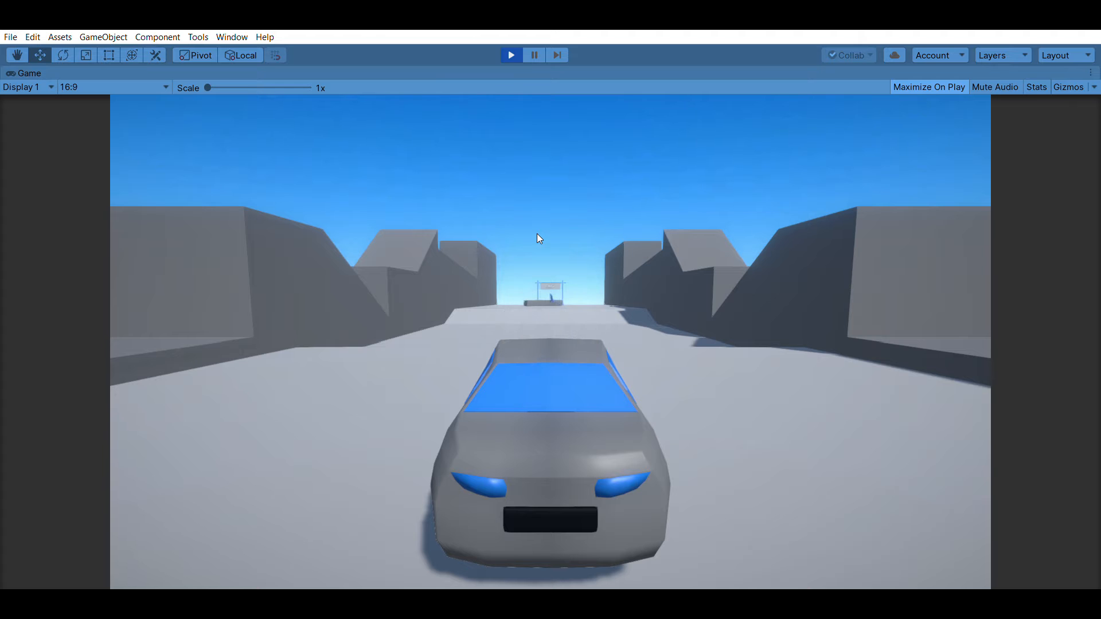
pyautogui.press('d')
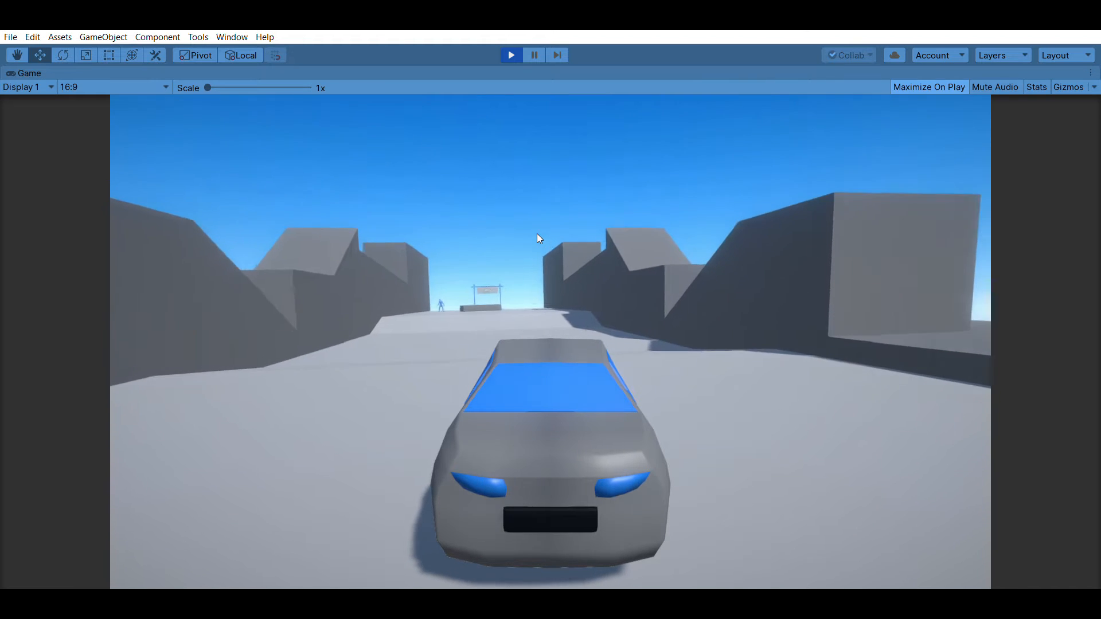
pyautogui.press('a')
pyautogui.press('d')
pyautogui.press('a')
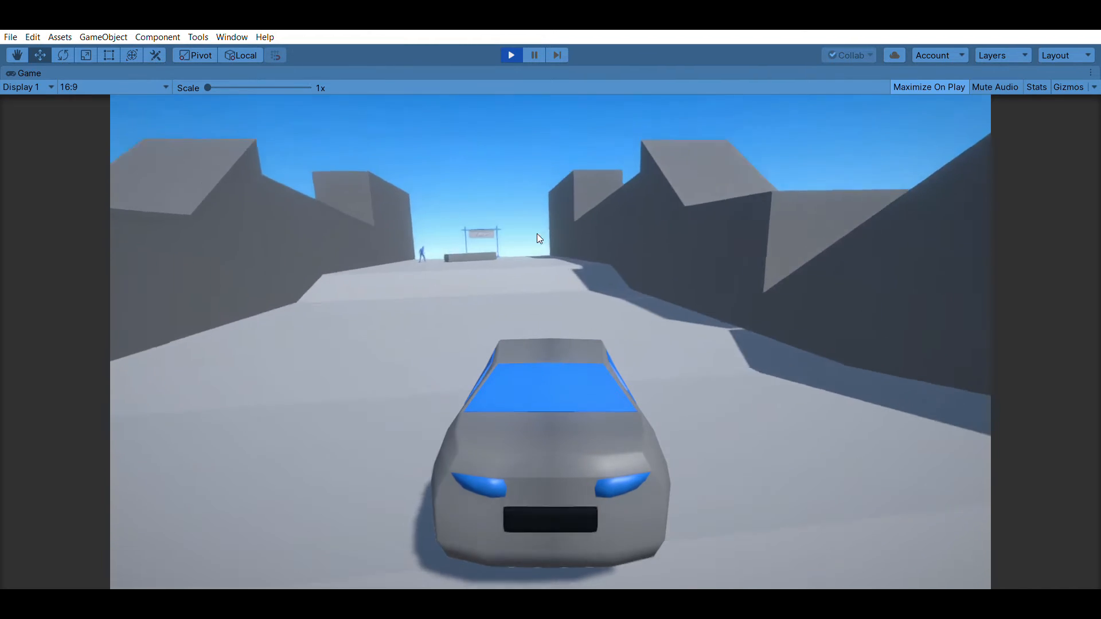
pyautogui.press('d')
pyautogui.press('a')
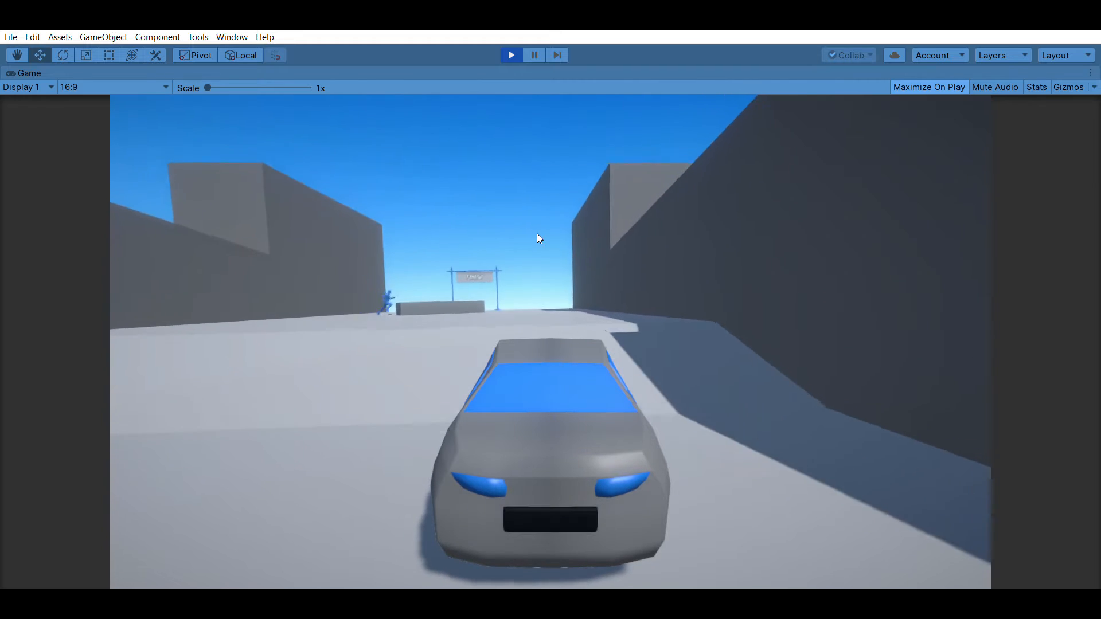
pyautogui.press('a')
pyautogui.press('a')
pyautogui.press('d')
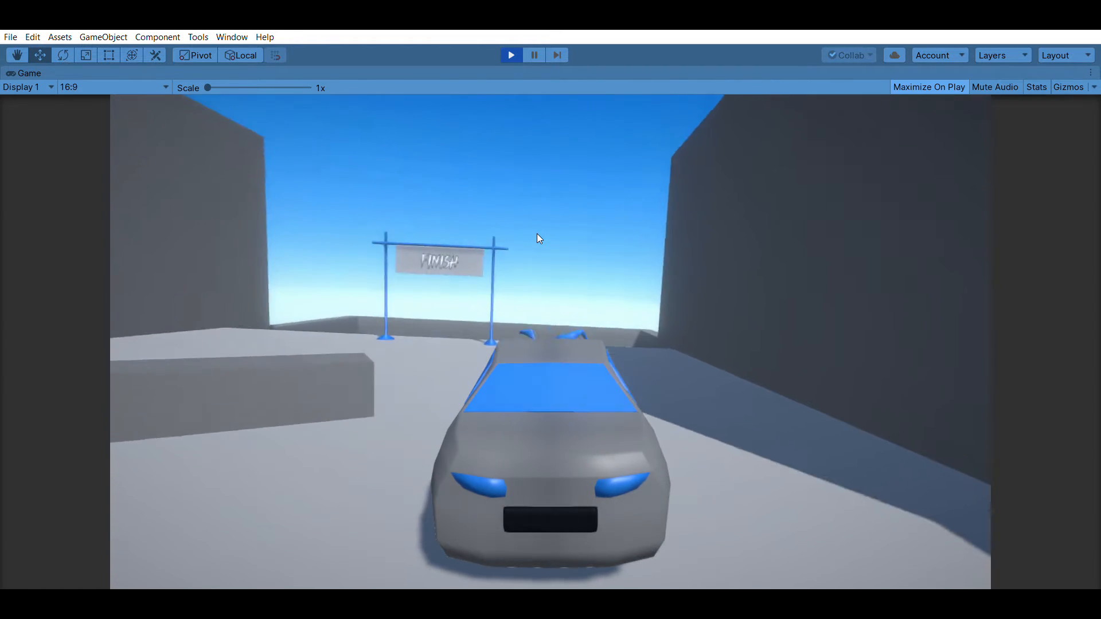
pyautogui.press('a')
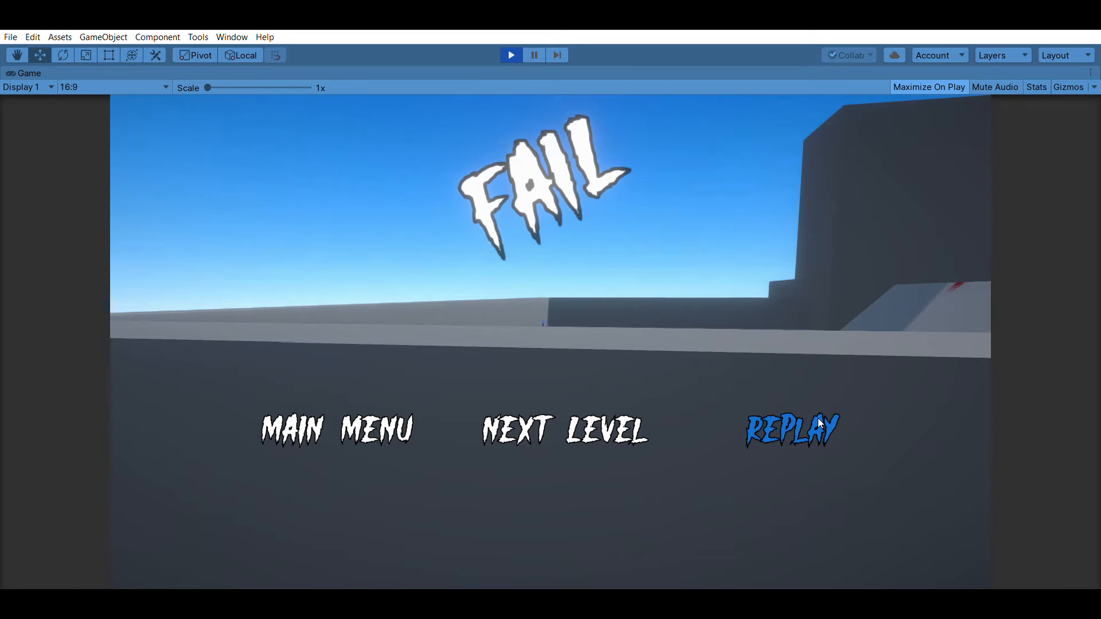
pyautogui.click(511, 55)
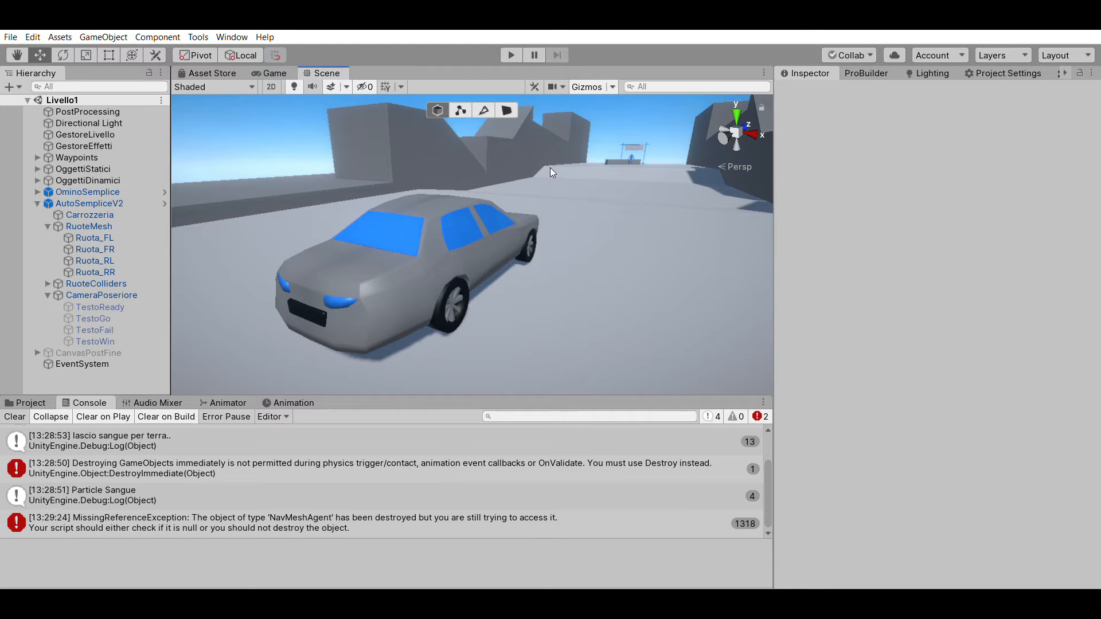
# - Select AutoSempliceV2 and review its car controller, collision script and Rigidbody settings
pyautogui.keyDown('alt'); pyautogui.moveTo(549, 167); pyautogui.dragTo(410, 159); pyautogui.keyUp('alt')
pyautogui.click(115, 203)
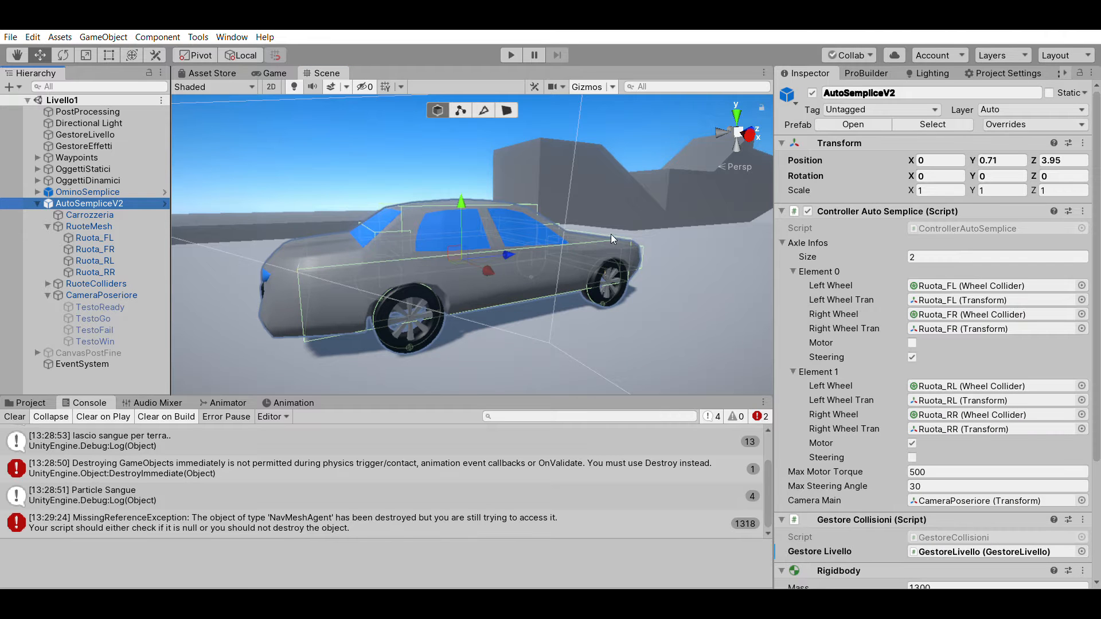
pyautogui.keyDown('alt'); pyautogui.moveTo(611, 235); pyautogui.dragTo(487, 228); pyautogui.keyUp('alt')
pyautogui.scroll(-4, 863, 284)
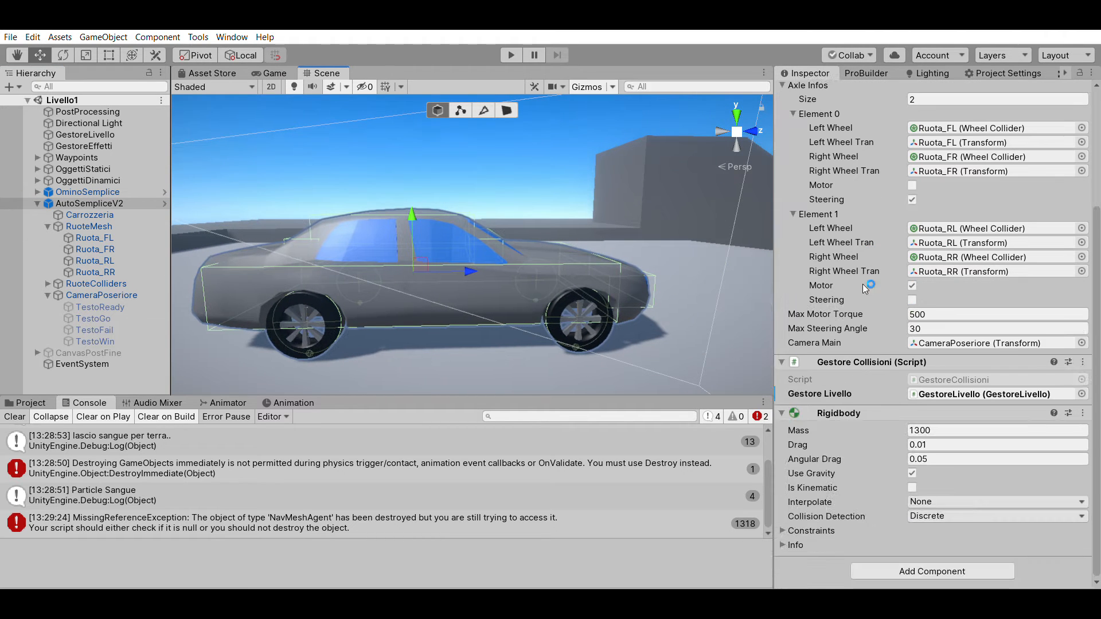
# - Temporarily disable Carrozzeria's Mesh Renderer and turn off the scene view effects to examine the car body's box colliders
pyautogui.click(122, 214)
pyautogui.scroll(3, 841, 274)
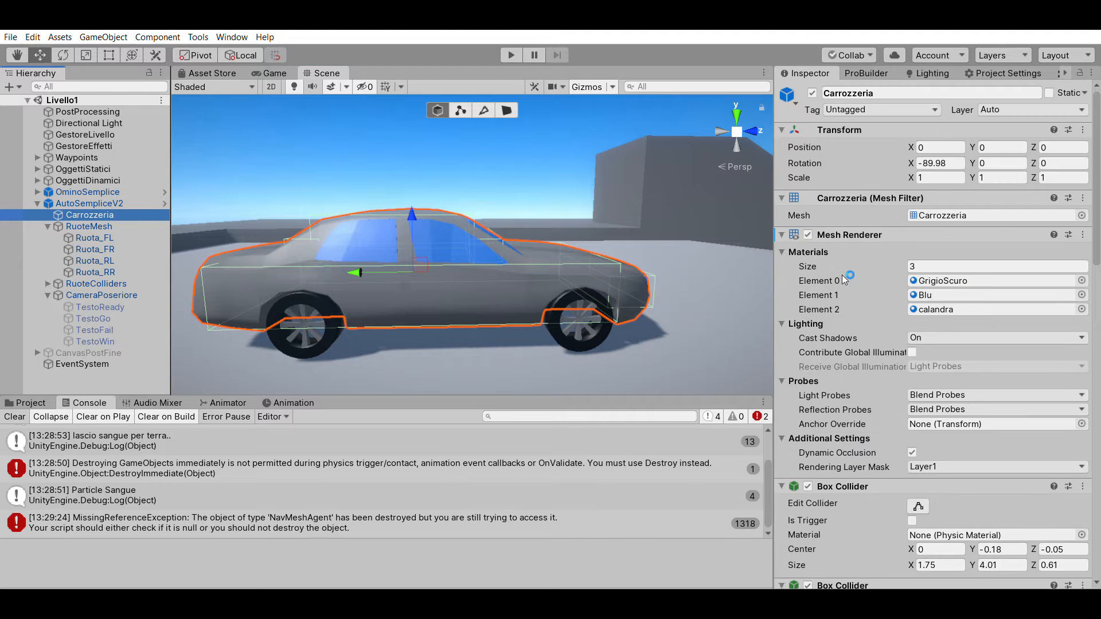
pyautogui.click(808, 233)
pyautogui.keyDown('alt'); pyautogui.moveTo(579, 263); pyautogui.dragTo(493, 257); pyautogui.keyUp('alt')
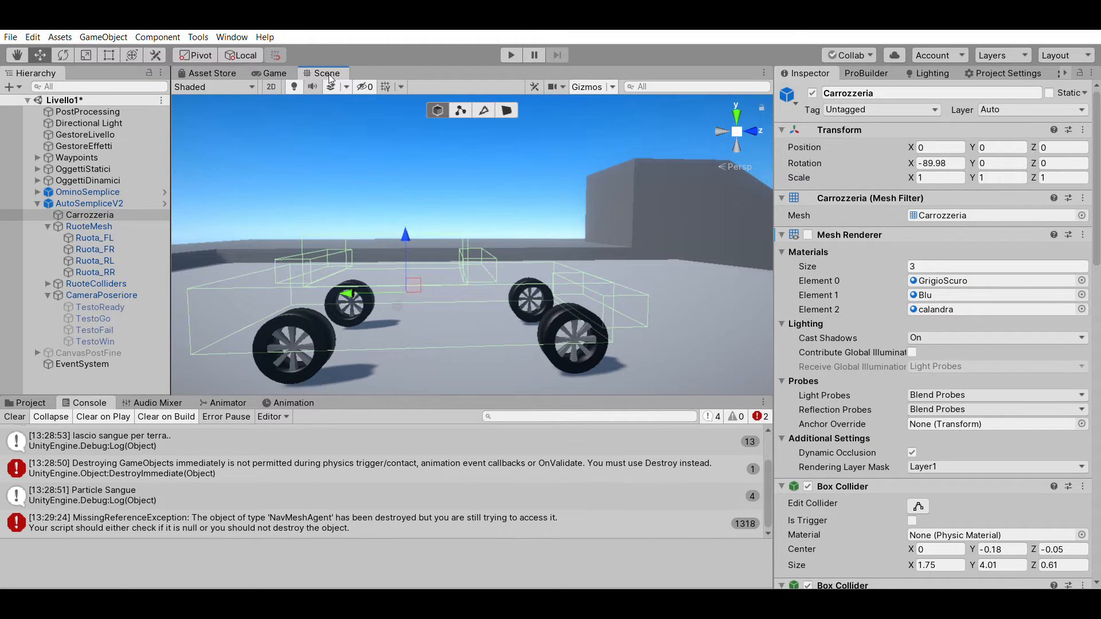
pyautogui.click(333, 86)
pyautogui.moveTo(472, 199); pyautogui.dragTo(370, 229, button='right')
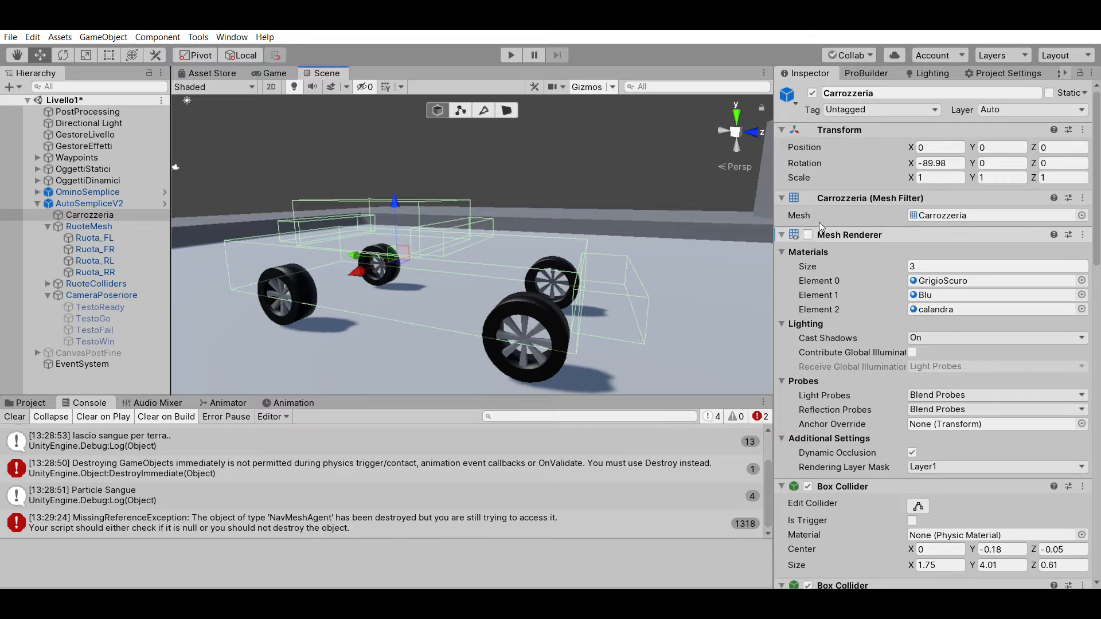
pyautogui.click(808, 234)
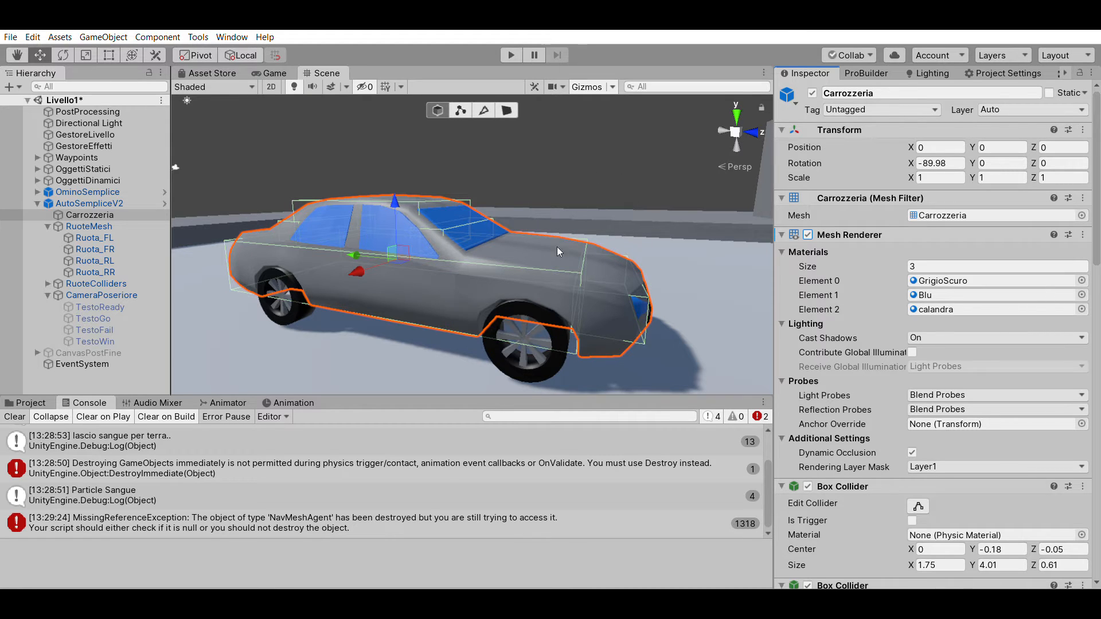
# - Run the level, drive the car into the character near the finish and pause the game at the impact
pyautogui.click(510, 55)
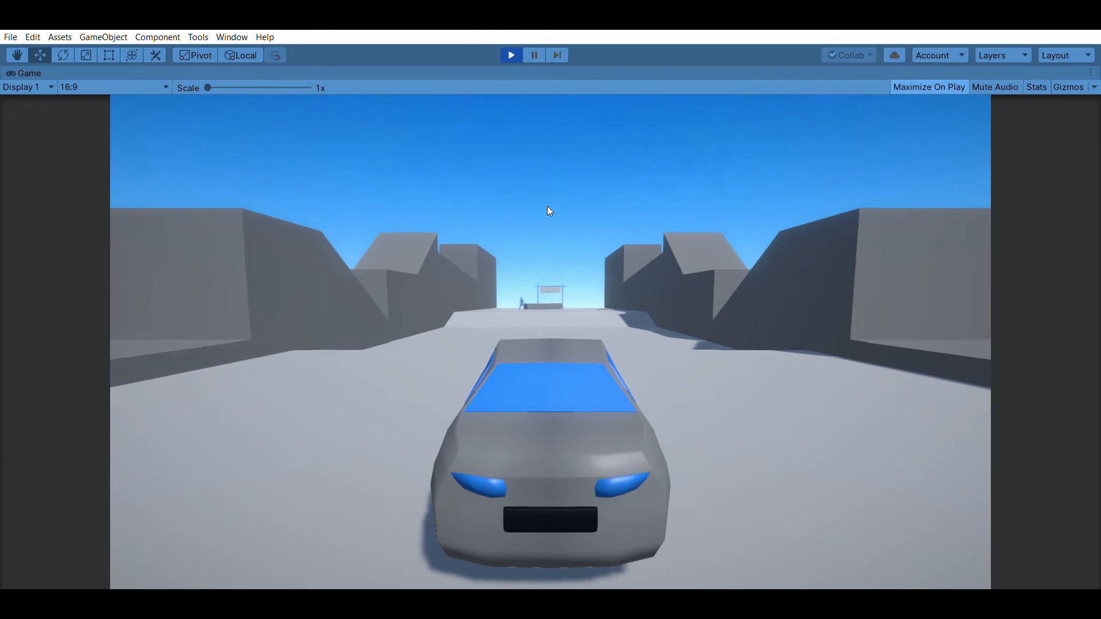
pyautogui.press('w')
pyautogui.press('d')
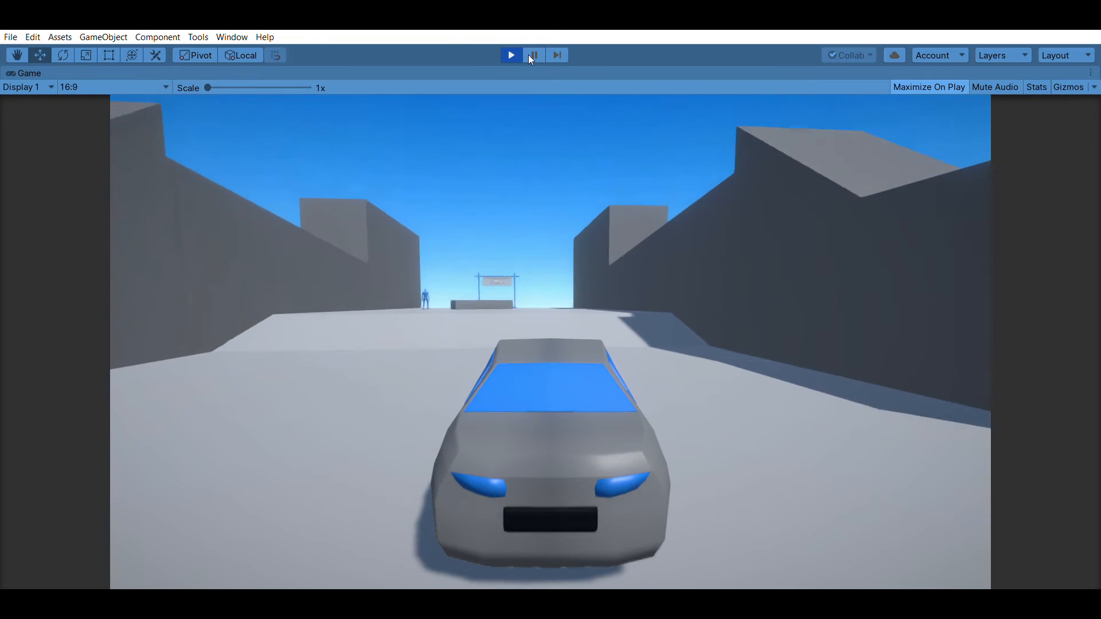
pyautogui.press('d')
pyautogui.press('a')
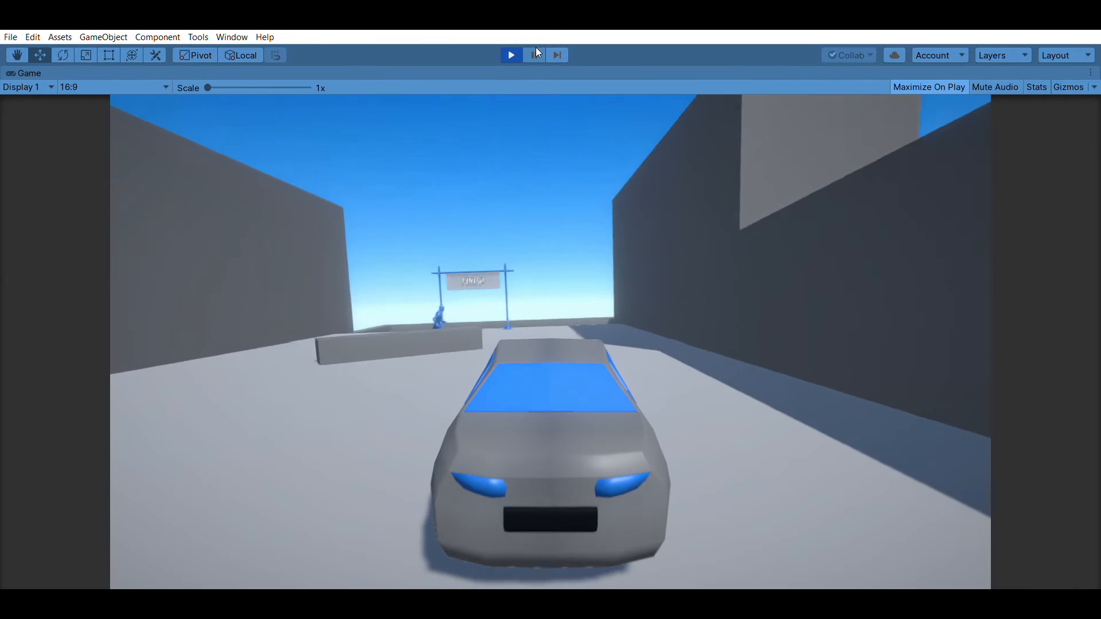
pyautogui.press('d')
pyautogui.click(536, 48)
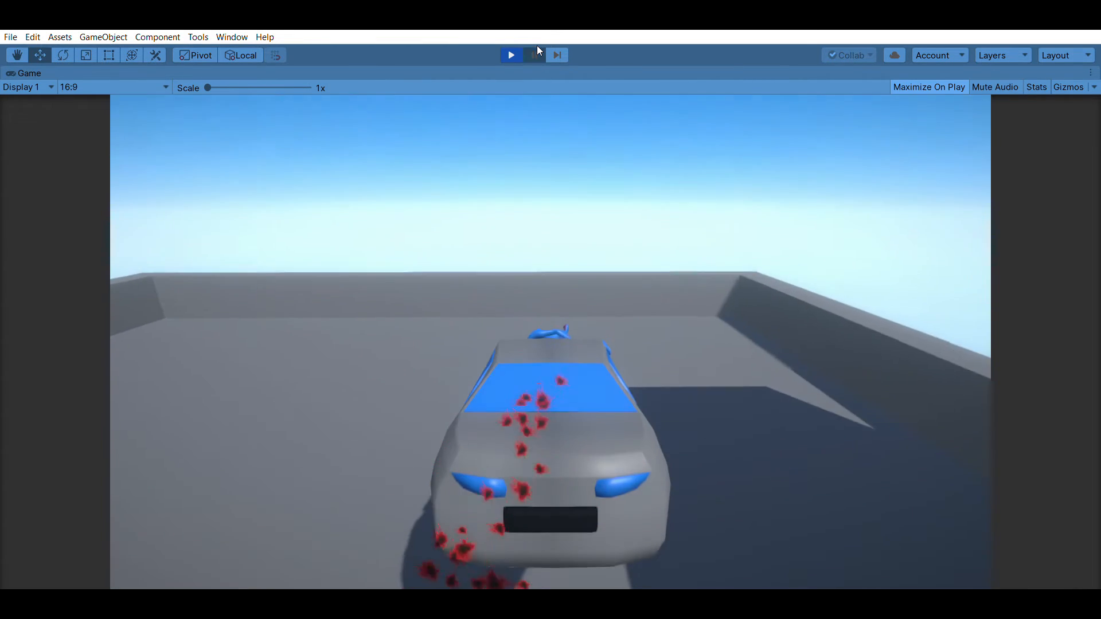
# - Advance the paused game frame by frame to examine the car hitting the character in the scene, and resume playing
pyautogui.moveTo(679, 161); pyautogui.dragTo(659, 191, button='right')
pyautogui.press('w')
pyautogui.click(556, 51)
pyautogui.click(556, 50)
pyautogui.press('s')
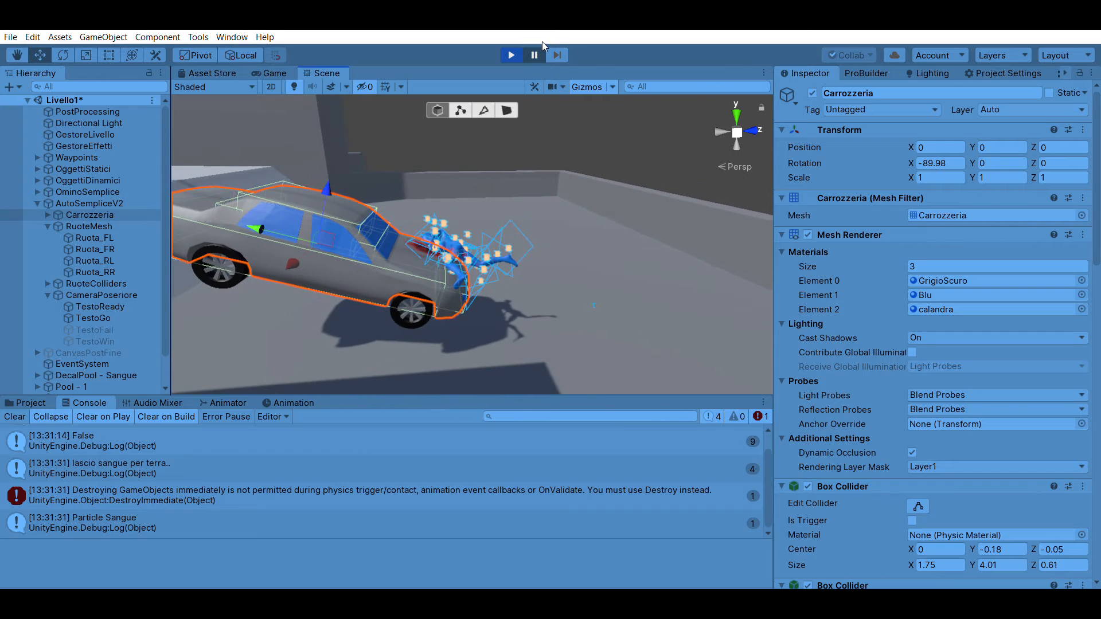
pyautogui.click(534, 54)
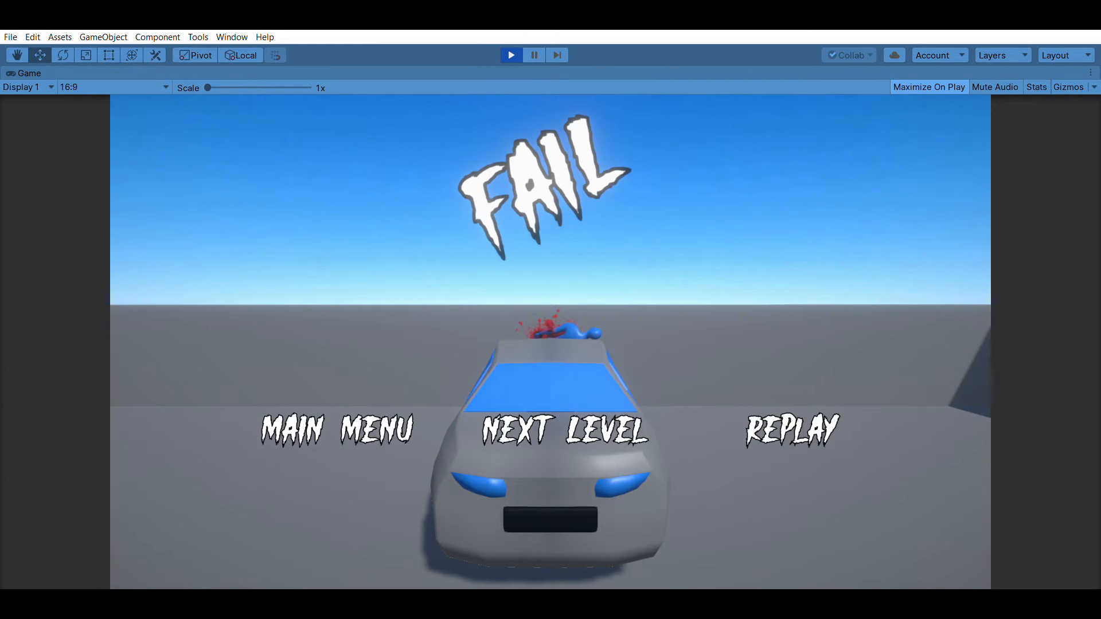
# - Pause the game after the failed run, examine the scene around the hit character, and stop play mode
pyautogui.click(533, 52)
pyautogui.moveTo(601, 195); pyautogui.dragTo(604, 236, button='right')
pyautogui.press('w')
pyautogui.press('e')
pyautogui.click(582, 85)
pyautogui.moveTo(533, 264); pyautogui.dragTo(536, 80, button='right')
pyautogui.press('w')
pyautogui.click(511, 53)
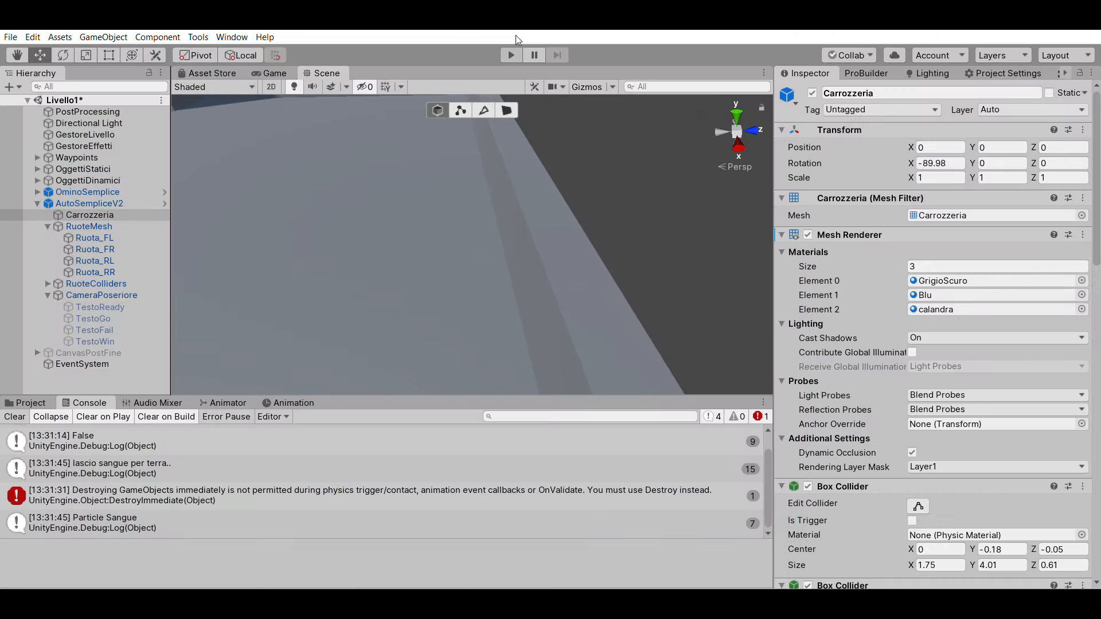
# - Run the level again, drive the car into the character near the finish, and pause the game once the run has ended
pyautogui.click(511, 55)
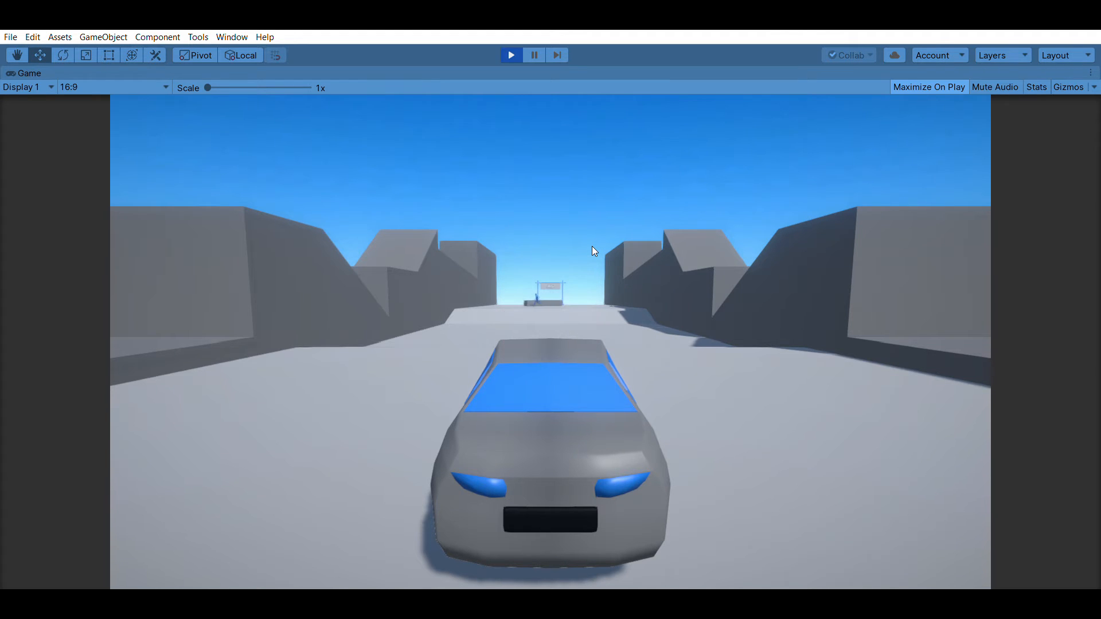
pyautogui.press('w')
pyautogui.press('d')
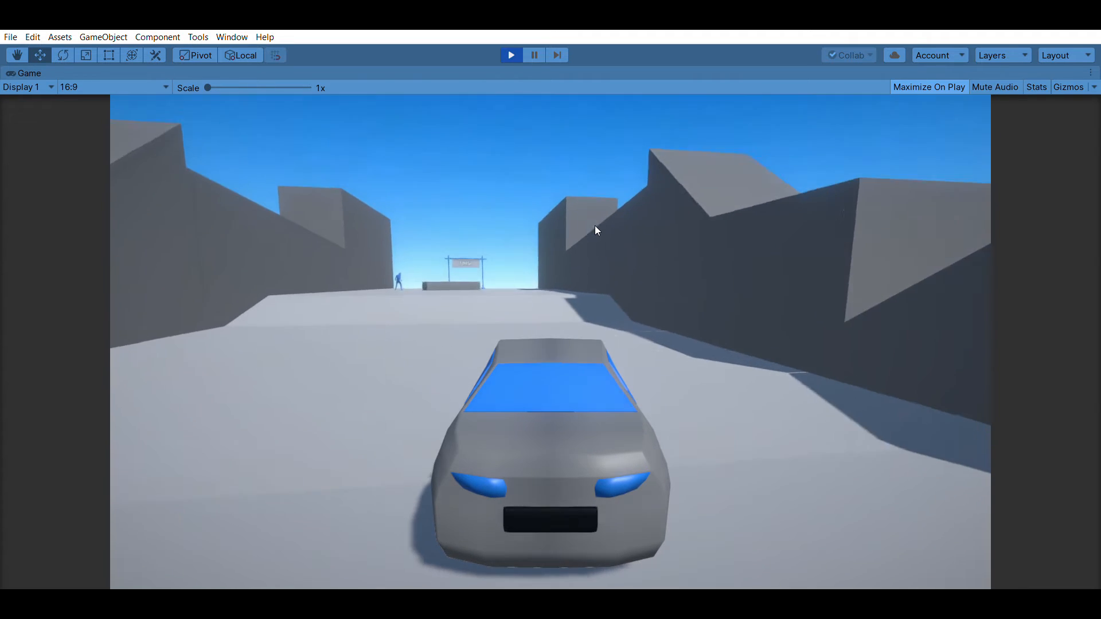
pyautogui.press('a')
pyautogui.press('a')
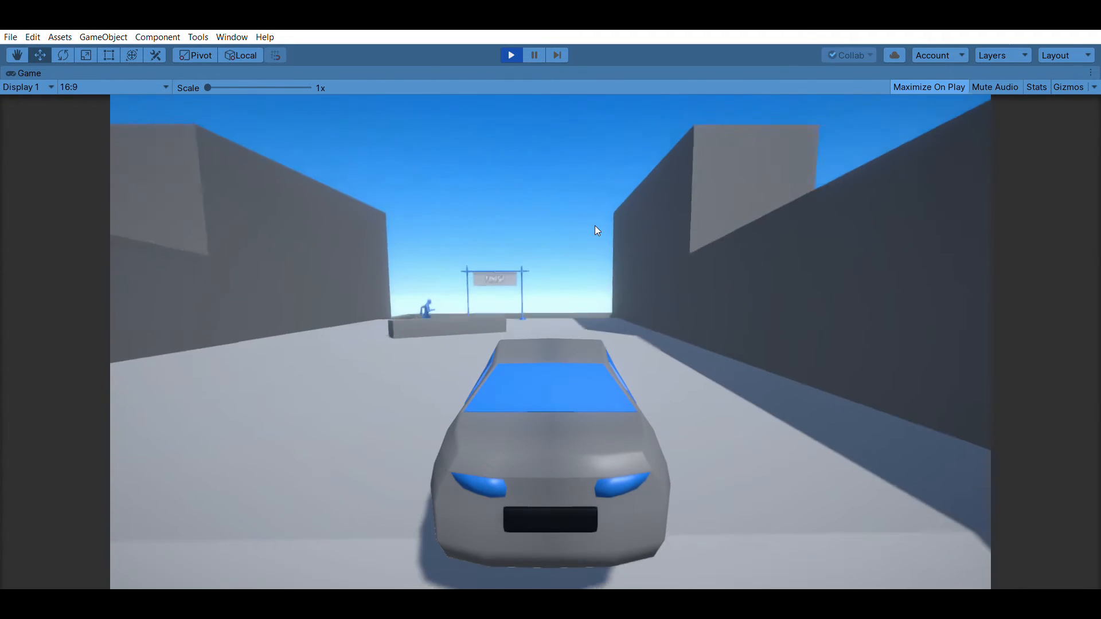
pyautogui.press('a')
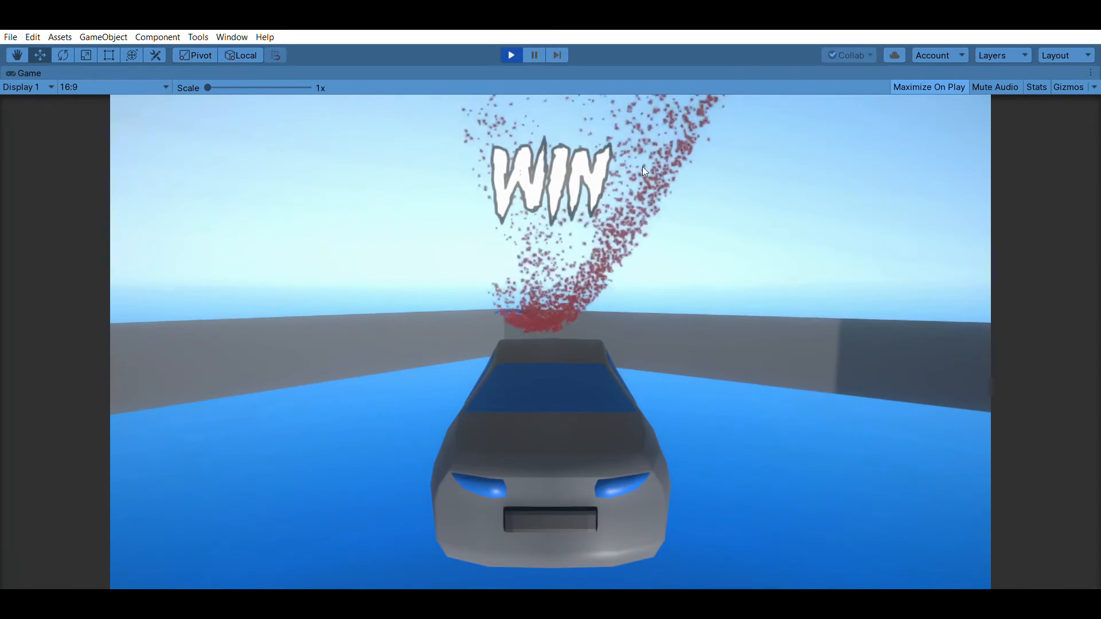
pyautogui.click(534, 55)
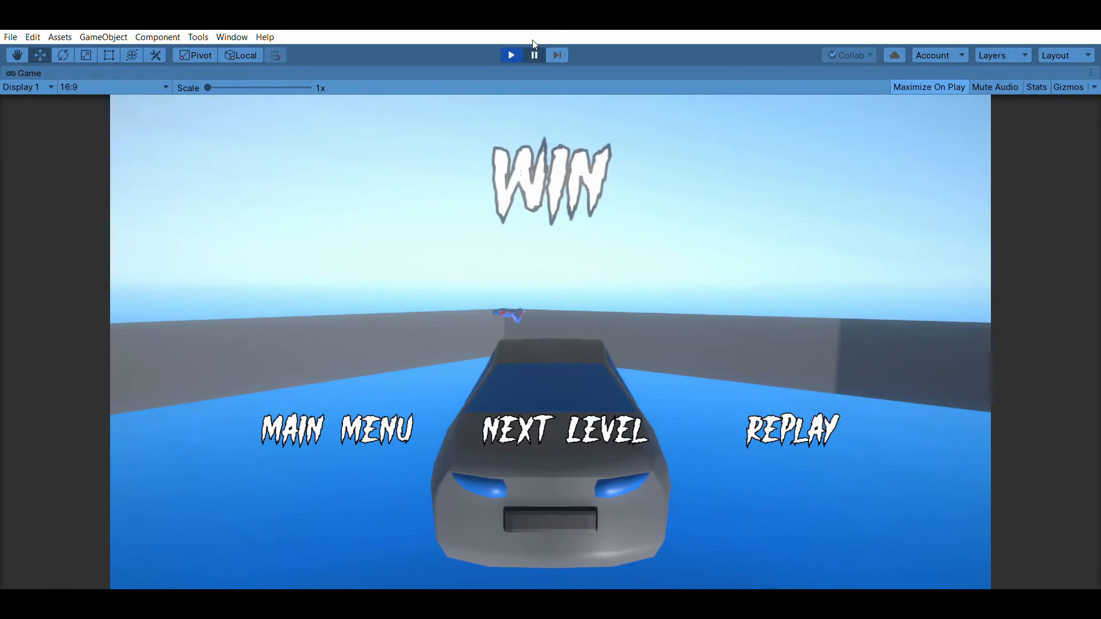
# - Examine the blood decals on the fallen character's body beyond the overturned car, with the scene gizmos hidden
pyautogui.keyDown('alt'); pyautogui.moveTo(614, 188); pyautogui.dragTo(504, 300); pyautogui.keyUp('alt')
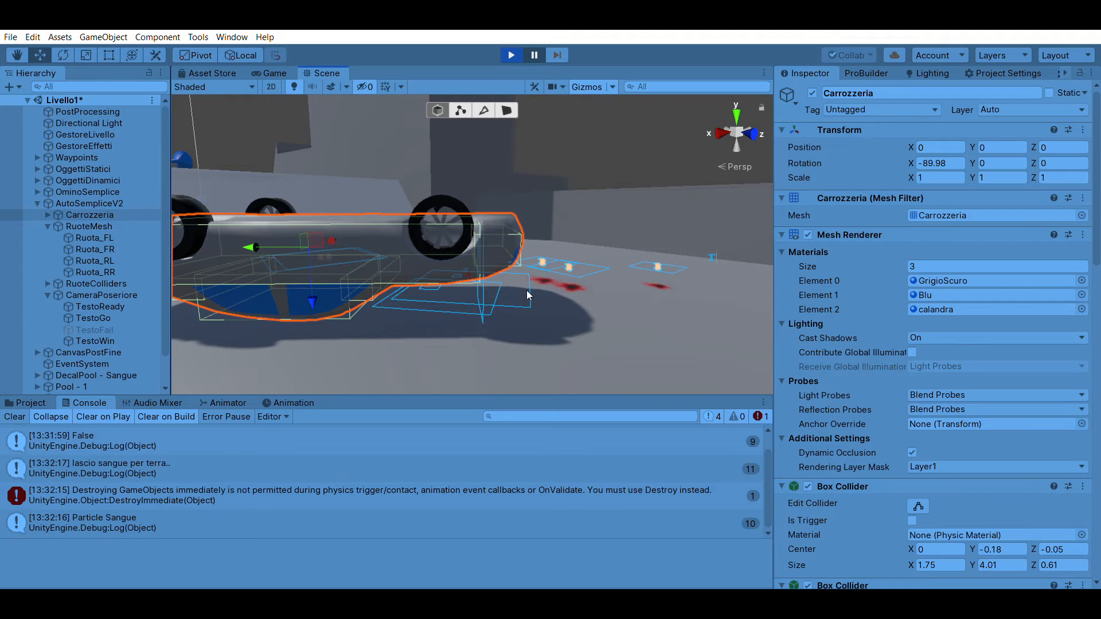
pyautogui.keyDown('alt'); pyautogui.moveTo(526, 291); pyautogui.dragTo(593, 301); pyautogui.keyUp('alt')
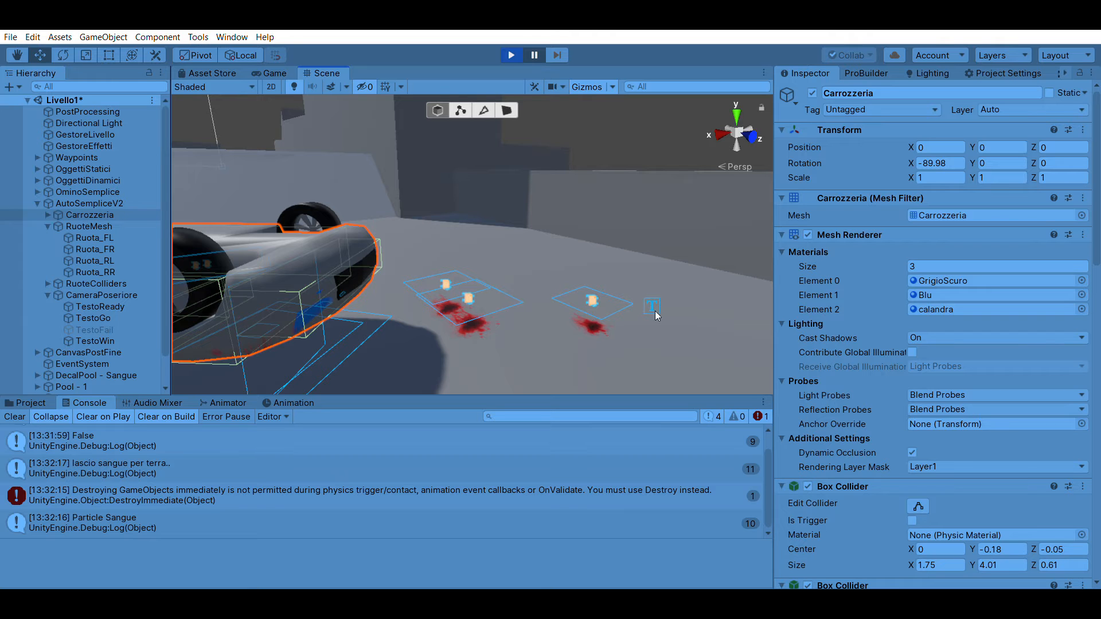
pyautogui.moveTo(655, 311); pyautogui.dragTo(776, 310, button='right')
pyautogui.press('w')
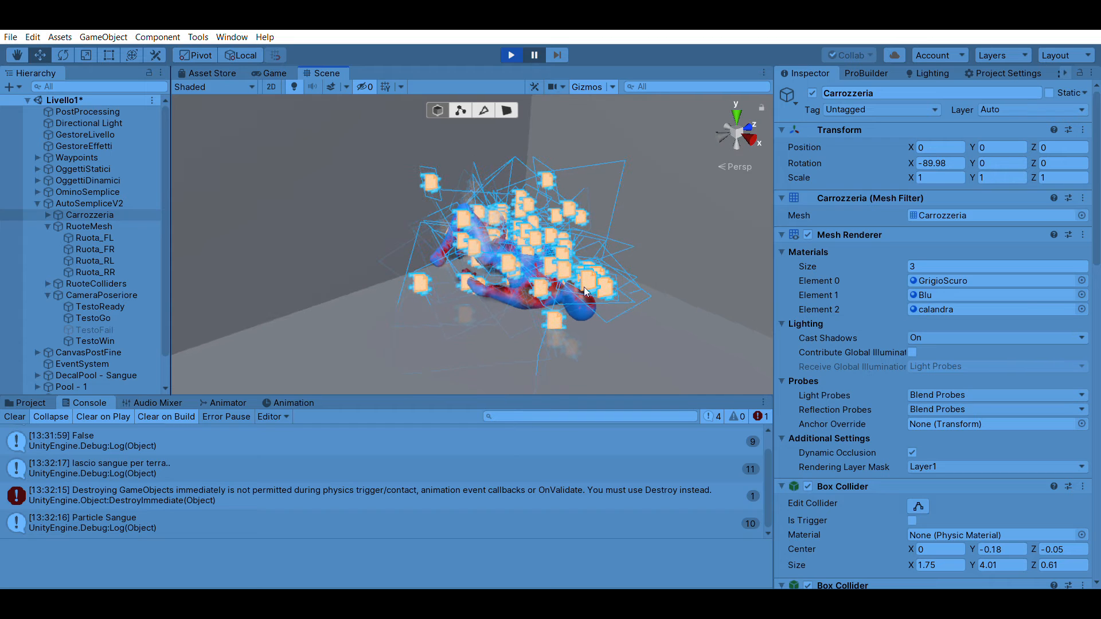
pyautogui.click(590, 85)
pyautogui.moveTo(614, 228); pyautogui.dragTo(654, 241, button='right')
pyautogui.press('w')
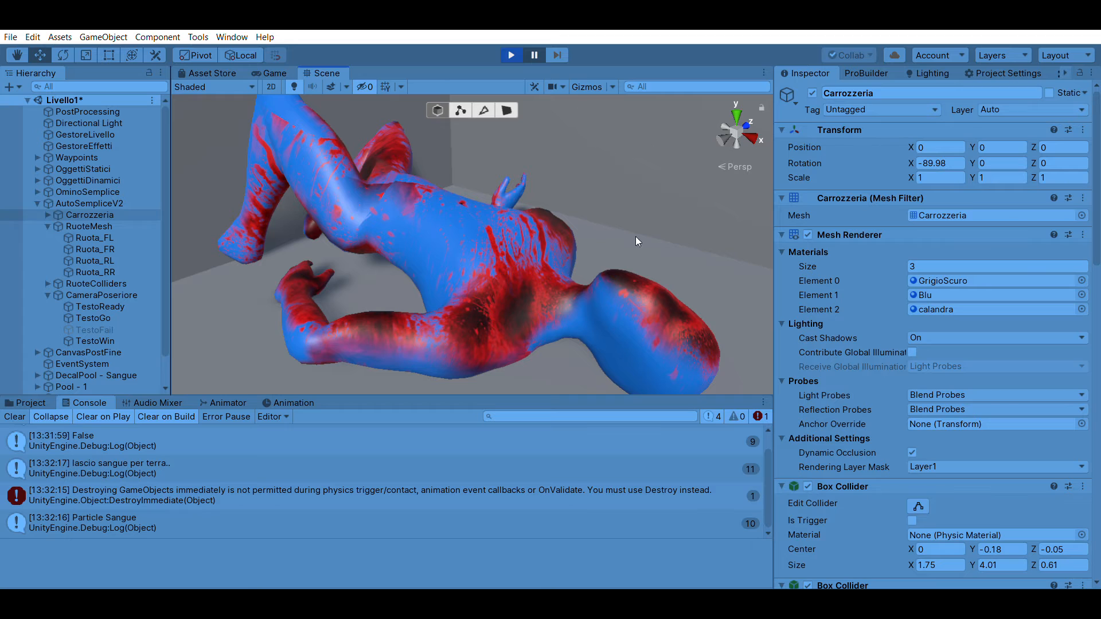
pyautogui.scroll(-3, 468, 293)
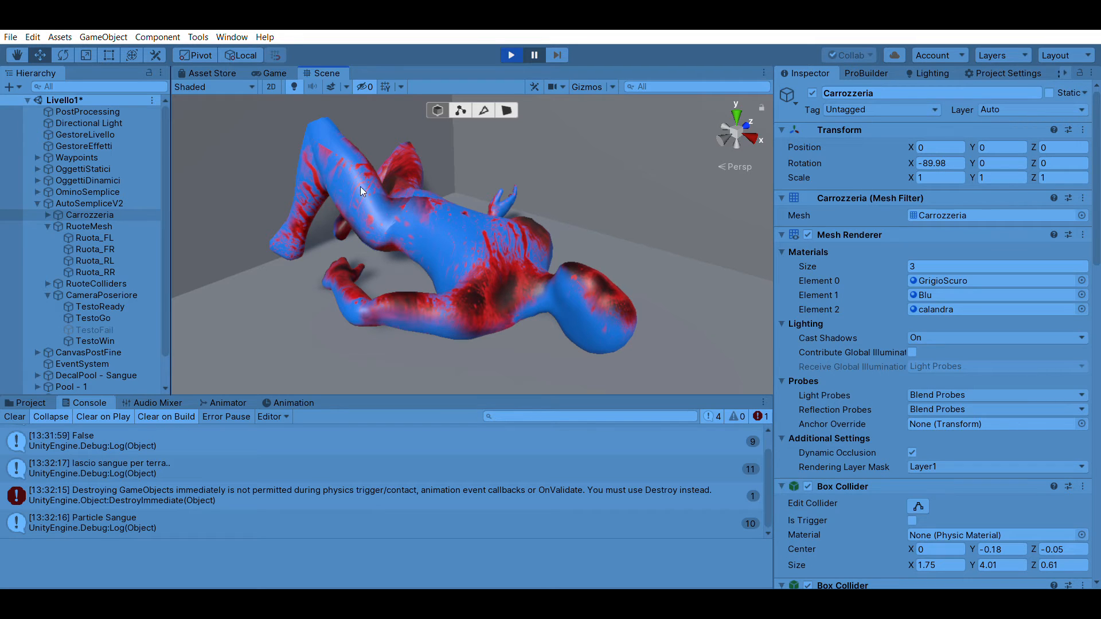
pyautogui.press('s')
pyautogui.moveTo(679, 271); pyautogui.dragTo(652, 267, button='right')
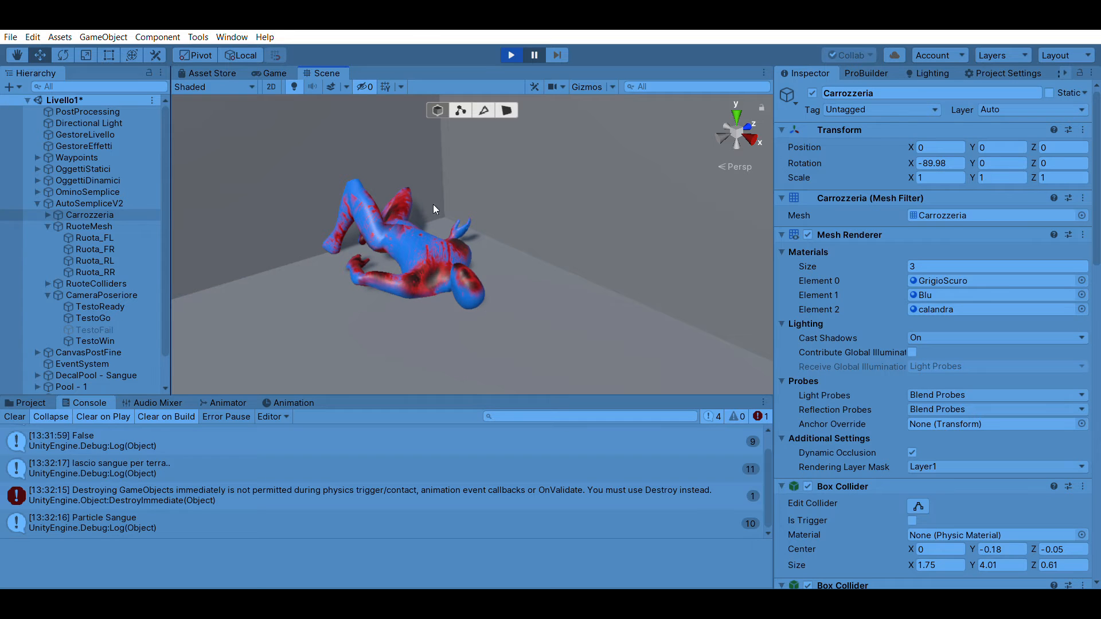
# - Show the scene gizmos again and examine the blood decals on the ground beside the overturned car
pyautogui.moveTo(459, 259); pyautogui.dragTo(47, 167, button='right')
pyautogui.press('e')
pyautogui.click(594, 83)
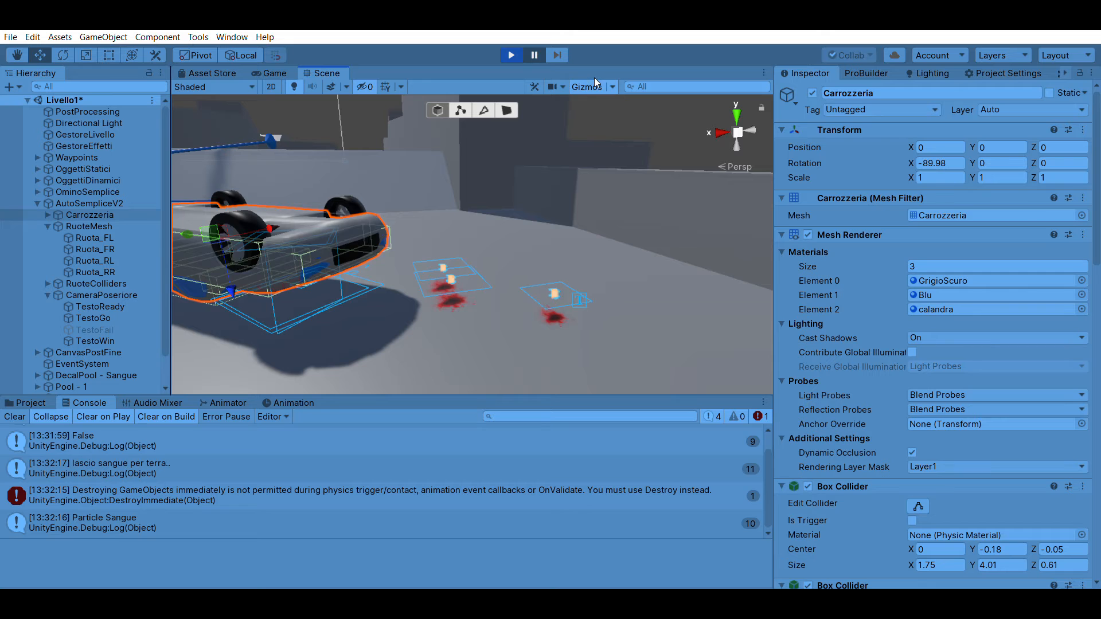
pyautogui.press('a')
pyautogui.moveTo(544, 224); pyautogui.dragTo(550, 258, button='right')
pyautogui.press('w')
pyautogui.moveTo(630, 271); pyautogui.dragTo(713, 262, button='right')
pyautogui.press('q')
pyautogui.press('e')
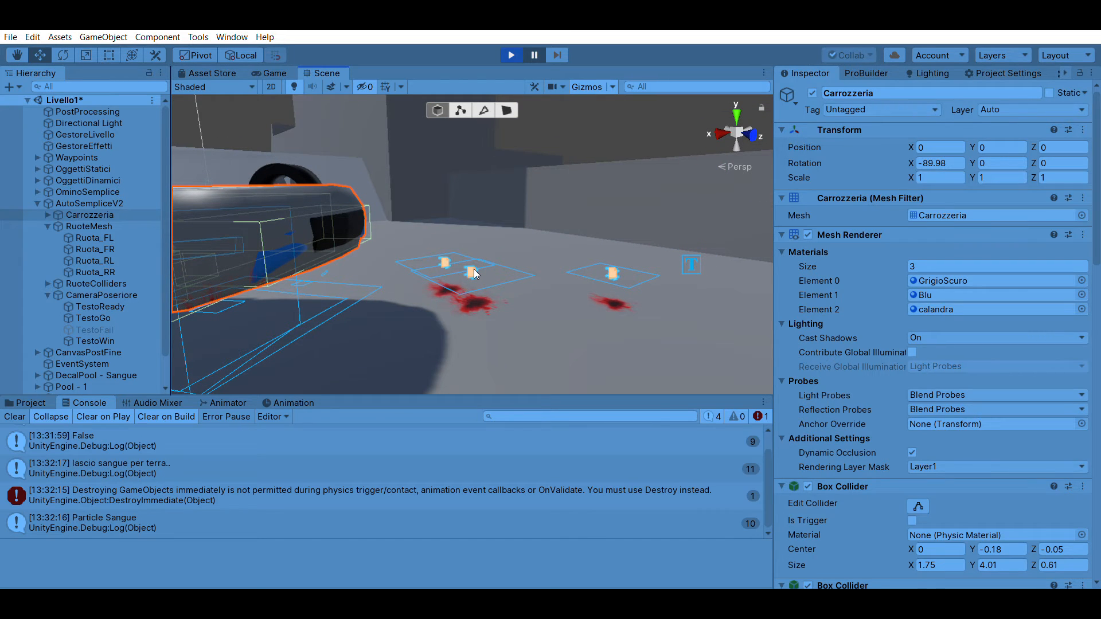
# - Examine the blood decals projected onto the front of the overturned car's bodywork from several angles
pyautogui.moveTo(474, 270); pyautogui.dragTo(361, 156, button='right')
pyautogui.press('a')
pyautogui.press('q')
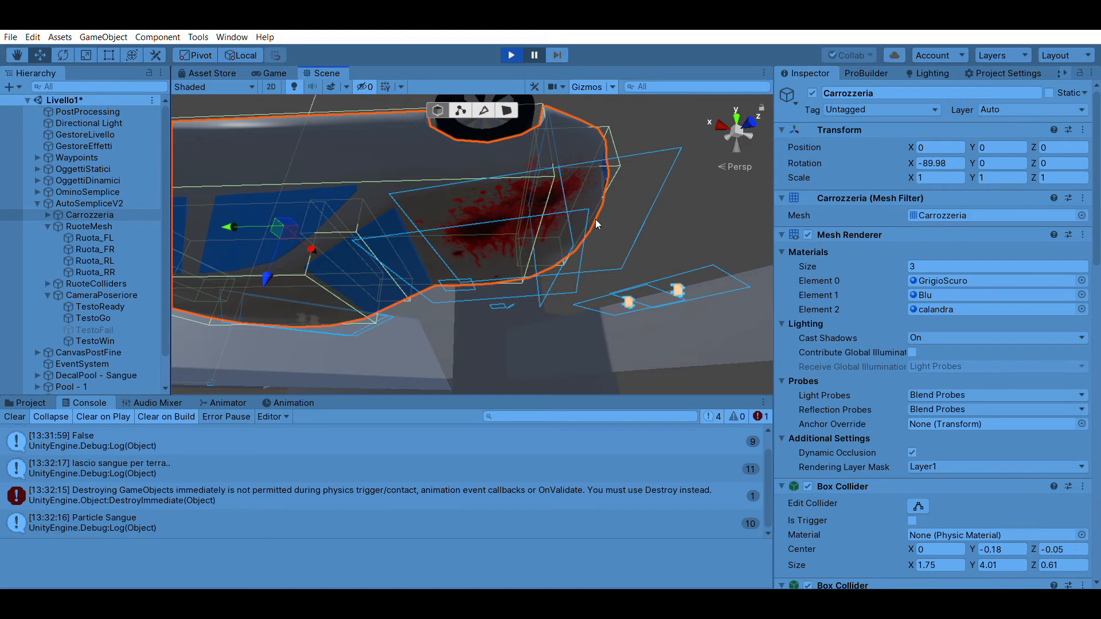
pyautogui.keyDown('alt'); pyautogui.moveTo(595, 219); pyautogui.dragTo(565, 234); pyautogui.keyUp('alt')
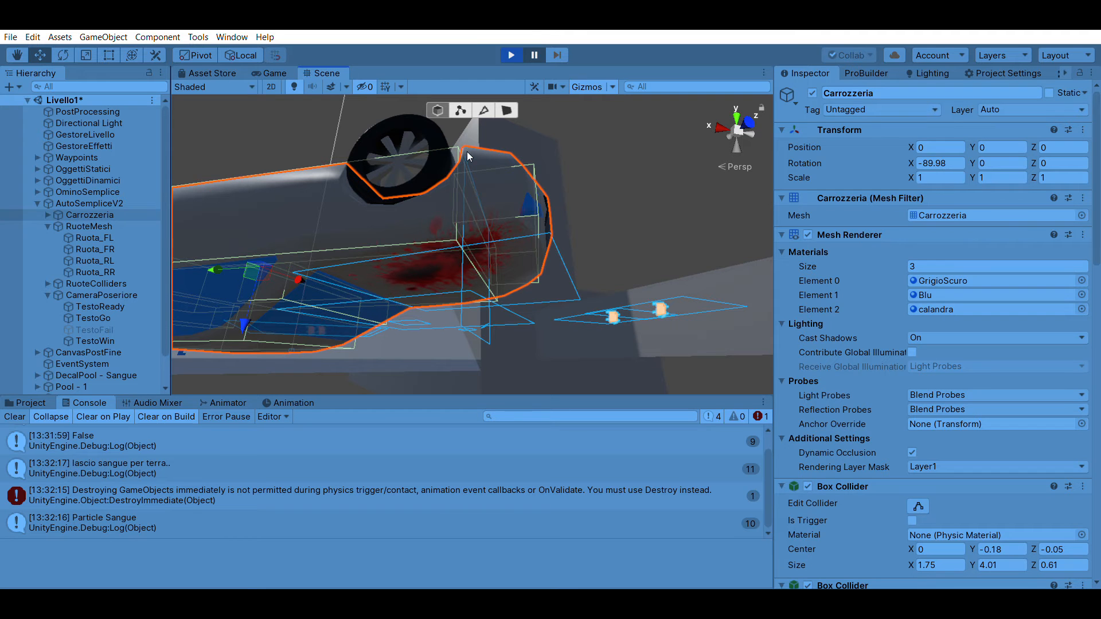
pyautogui.keyDown('alt'); pyautogui.moveTo(468, 156); pyautogui.dragTo(485, 309); pyautogui.keyUp('alt')
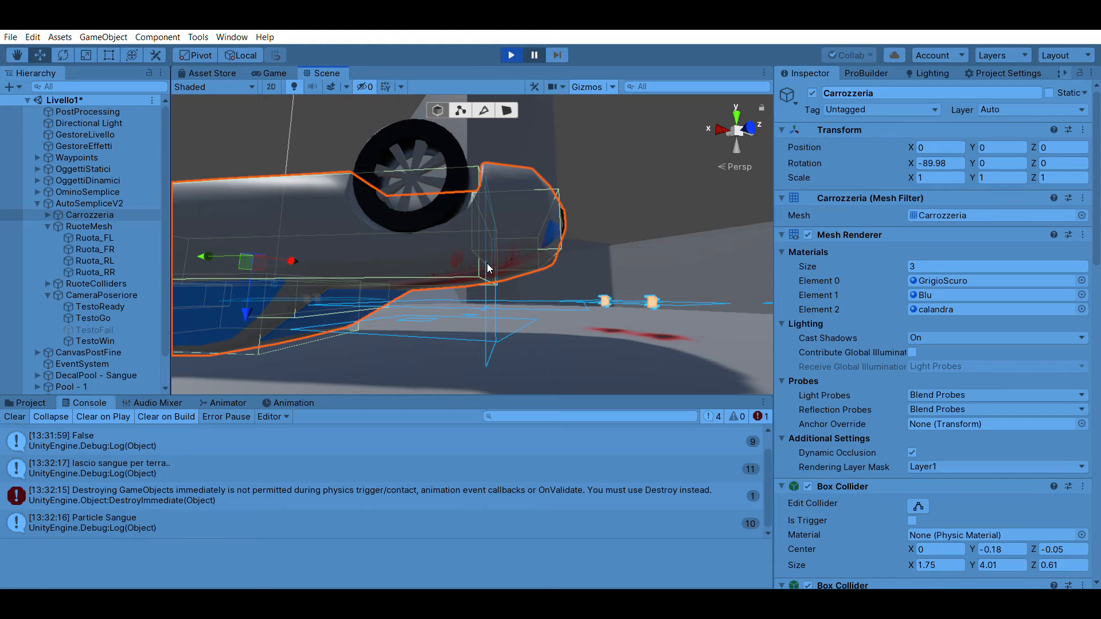
pyautogui.keyDown('alt'); pyautogui.moveTo(487, 263); pyautogui.dragTo(442, 214); pyautogui.keyUp('alt')
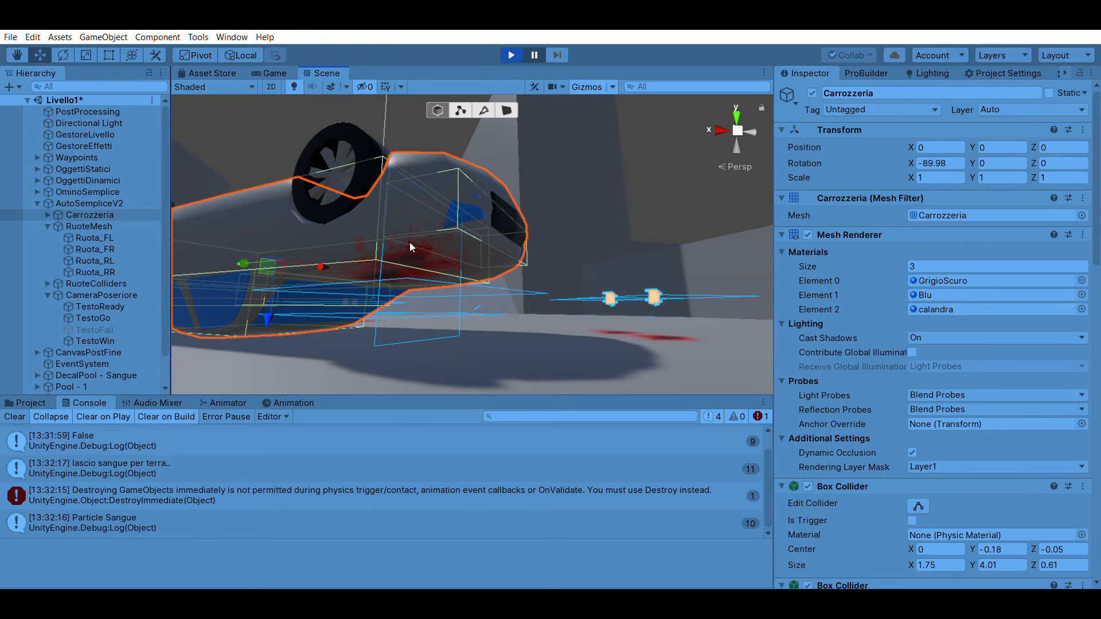
pyautogui.keyDown('alt'); pyautogui.moveTo(416, 277); pyautogui.dragTo(509, 235); pyautogui.keyUp('alt')
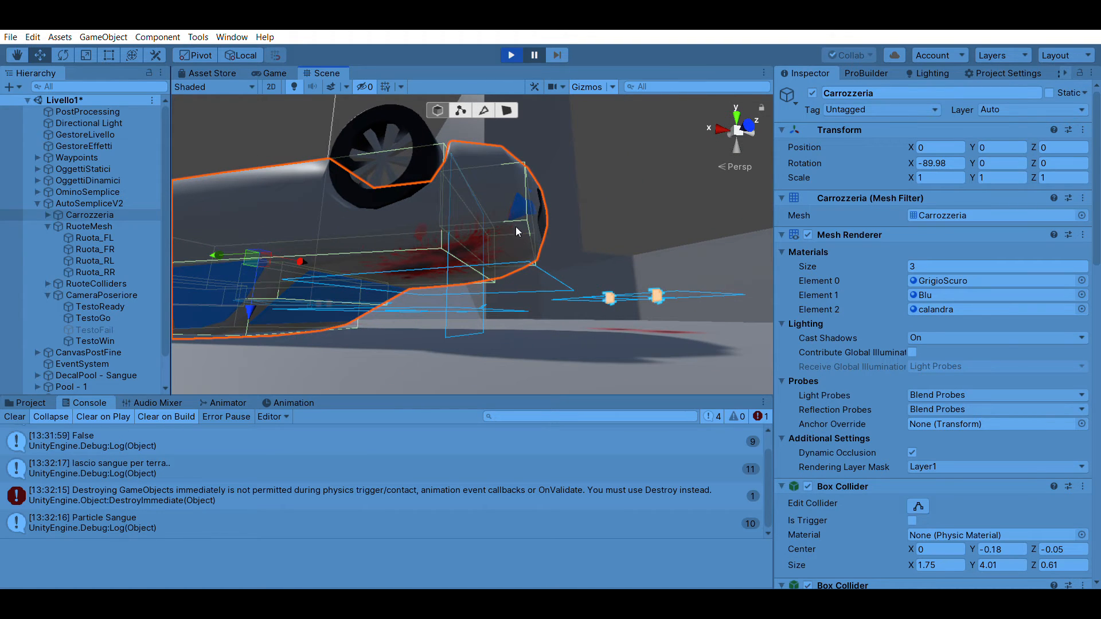
pyautogui.keyDown('alt'); pyautogui.moveTo(479, 163); pyautogui.dragTo(408, 249); pyautogui.keyUp('alt')
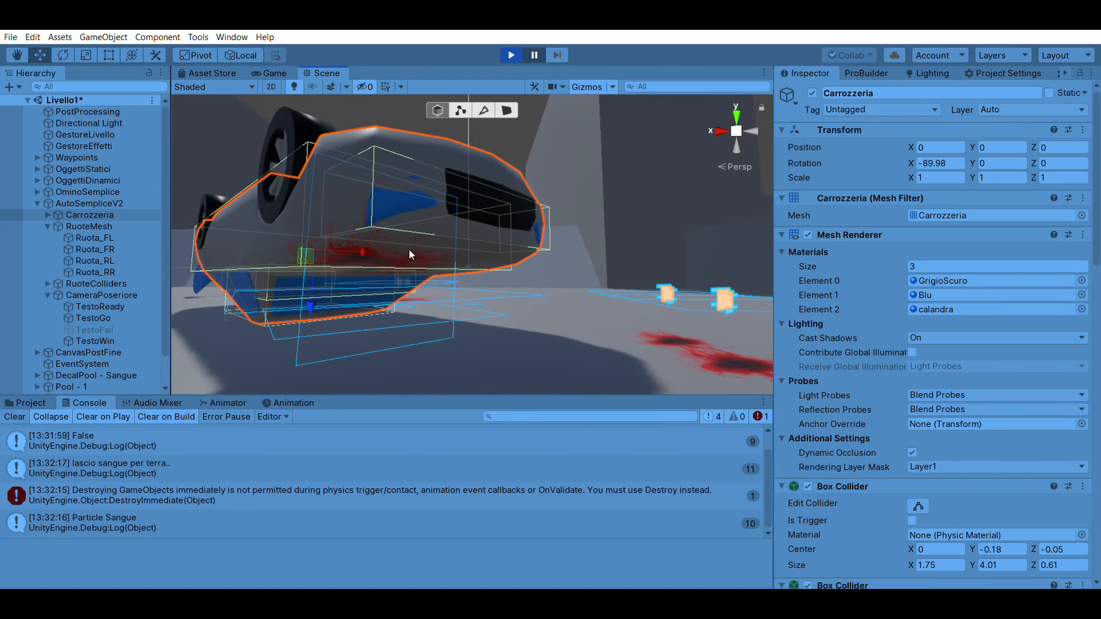
pyautogui.keyDown('alt'); pyautogui.moveTo(396, 132); pyautogui.dragTo(619, 176); pyautogui.keyUp('alt')
pyautogui.keyDown('alt'); pyautogui.moveTo(549, 233); pyautogui.dragTo(683, 208); pyautogui.keyUp('alt')
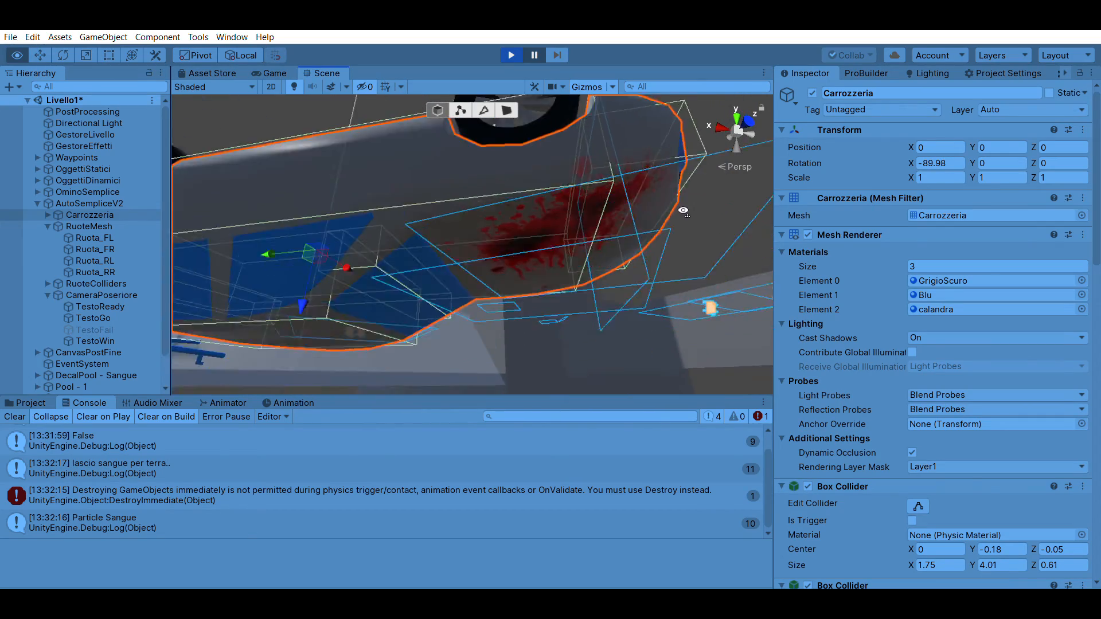
pyautogui.scroll(4, 628, 192)
pyautogui.moveTo(624, 183)
pyautogui.keyDown('alt'); pyautogui.mouseDown()
pyautogui.moveTo(608, 190)
pyautogui.moveTo(614, 178)
pyautogui.mouseUp(); pyautogui.keyUp('alt')
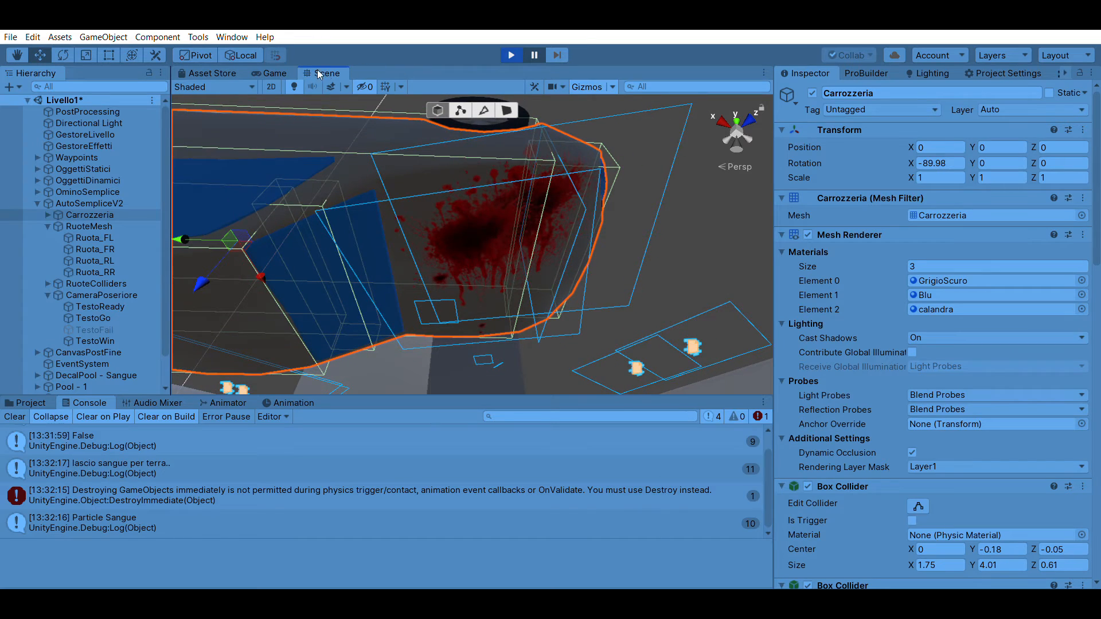
# - Turn the scene view effects back on and view the blood-stained front of the car
pyautogui.click(331, 84)
pyautogui.keyDown('alt'); pyautogui.moveTo(519, 212); pyautogui.dragTo(367, 267); pyautogui.keyUp('alt')
pyautogui.keyDown('alt'); pyautogui.moveTo(535, 178); pyautogui.dragTo(457, 213); pyautogui.keyUp('alt')
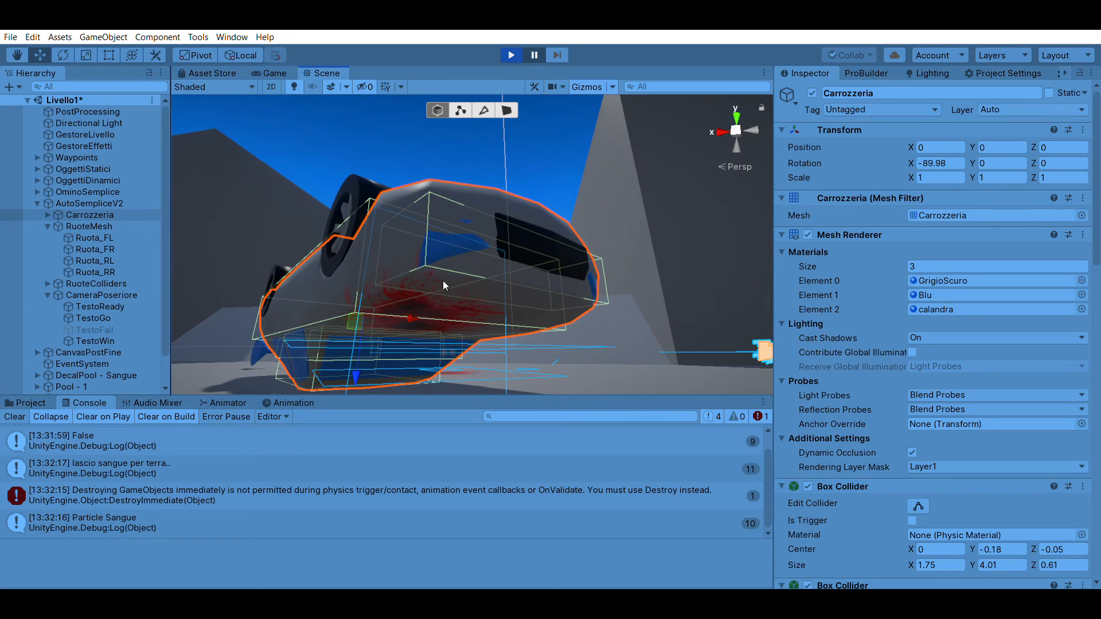
pyautogui.keyDown('alt'); pyautogui.moveTo(443, 280); pyautogui.dragTo(560, 284); pyautogui.keyUp('alt')
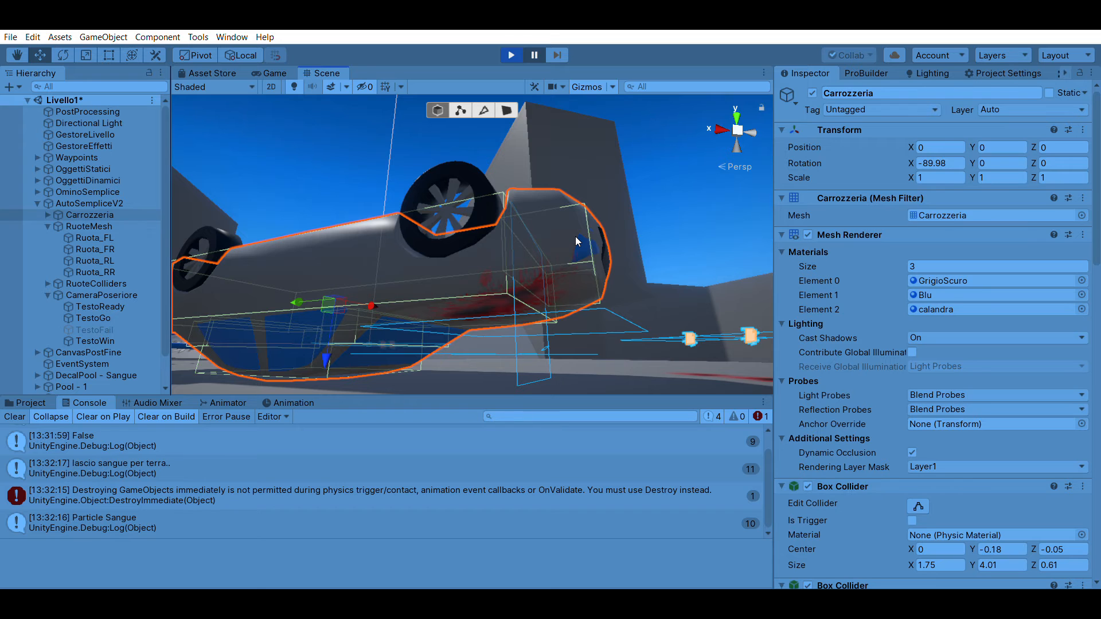
# - Stop play mode, bring the car into view, and add a new decal object to the Livello1 scene
pyautogui.click(510, 55)
pyautogui.press('w')
pyautogui.moveTo(489, 150); pyautogui.dragTo(706, 328, button='right')
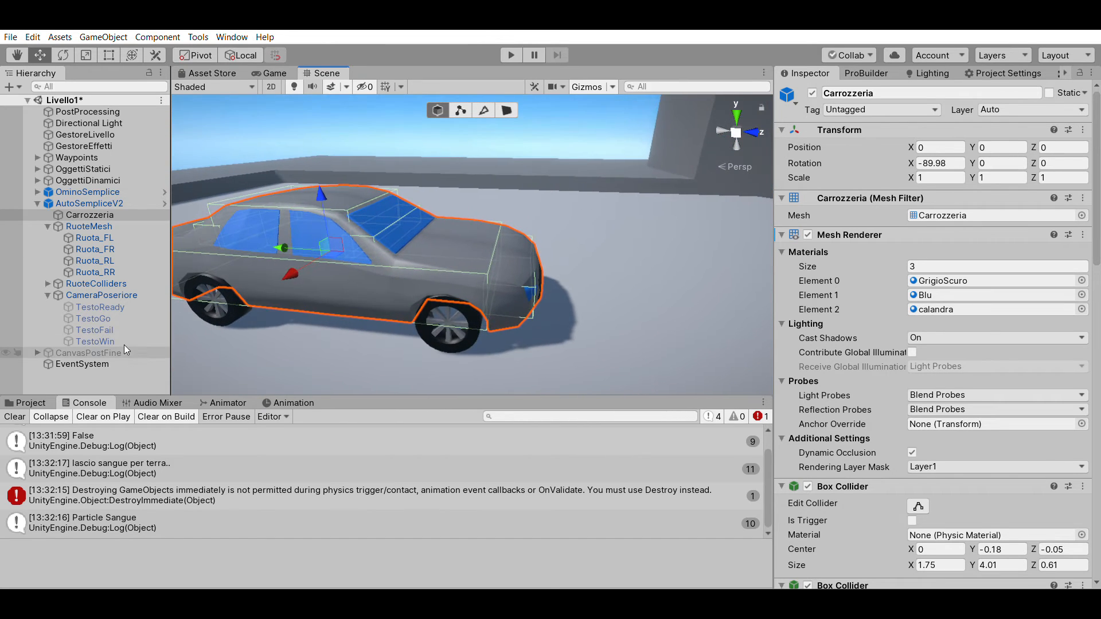
pyautogui.moveTo(125, 360); pyautogui.dragTo(205, 352, button='right')
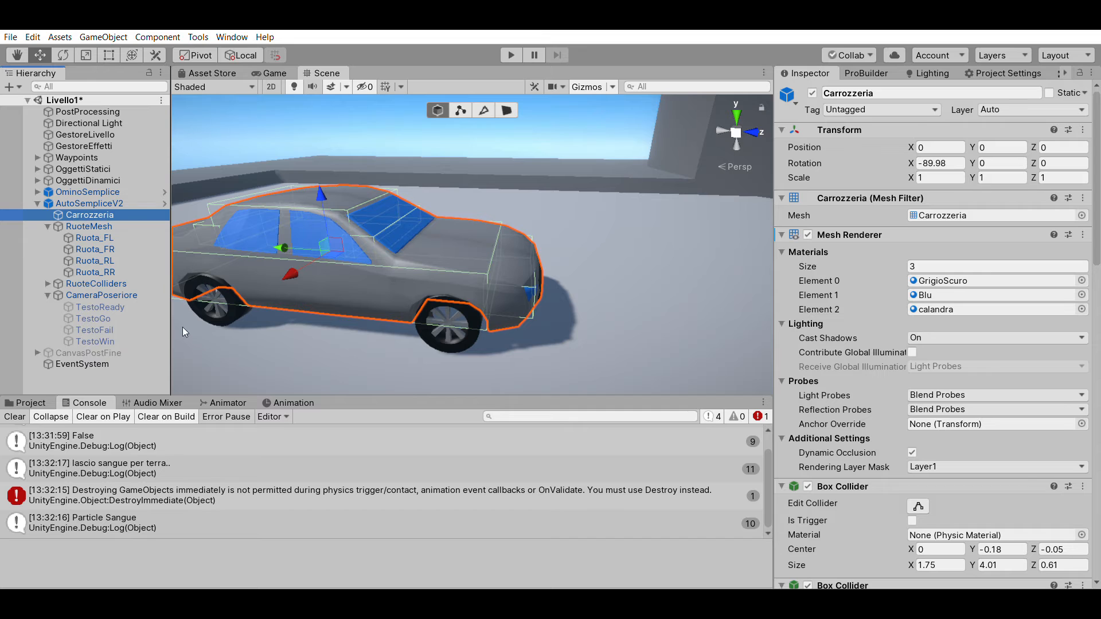
pyautogui.click(275, 337)
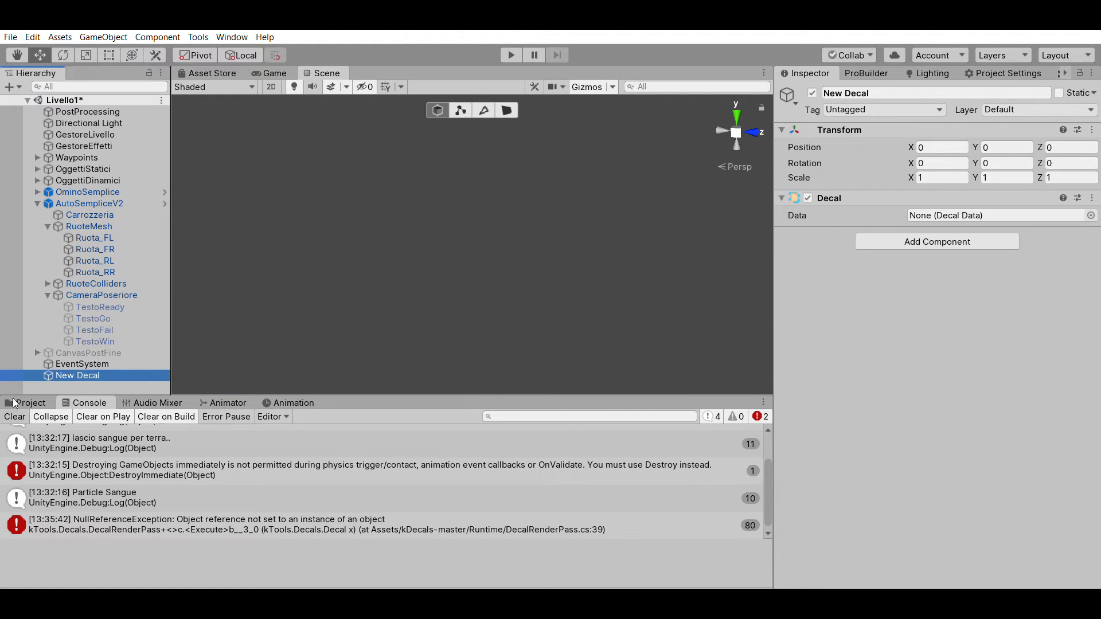
# - Assign the SangueOggDinamici asset from the Decals folder as the new decal's data
pyautogui.click(14, 403)
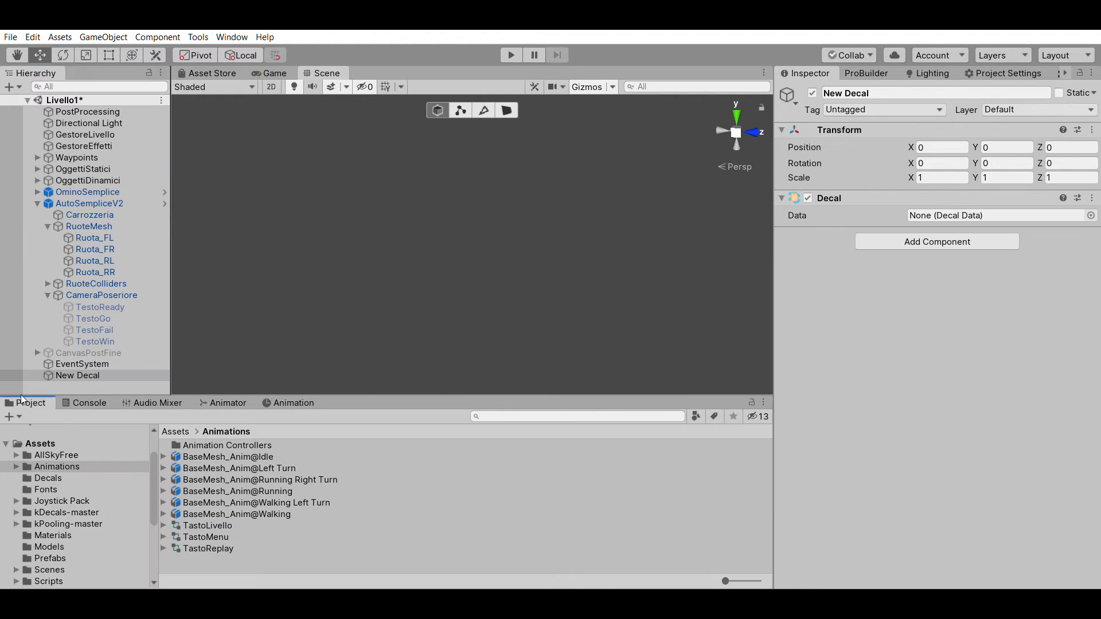
pyautogui.click(48, 478)
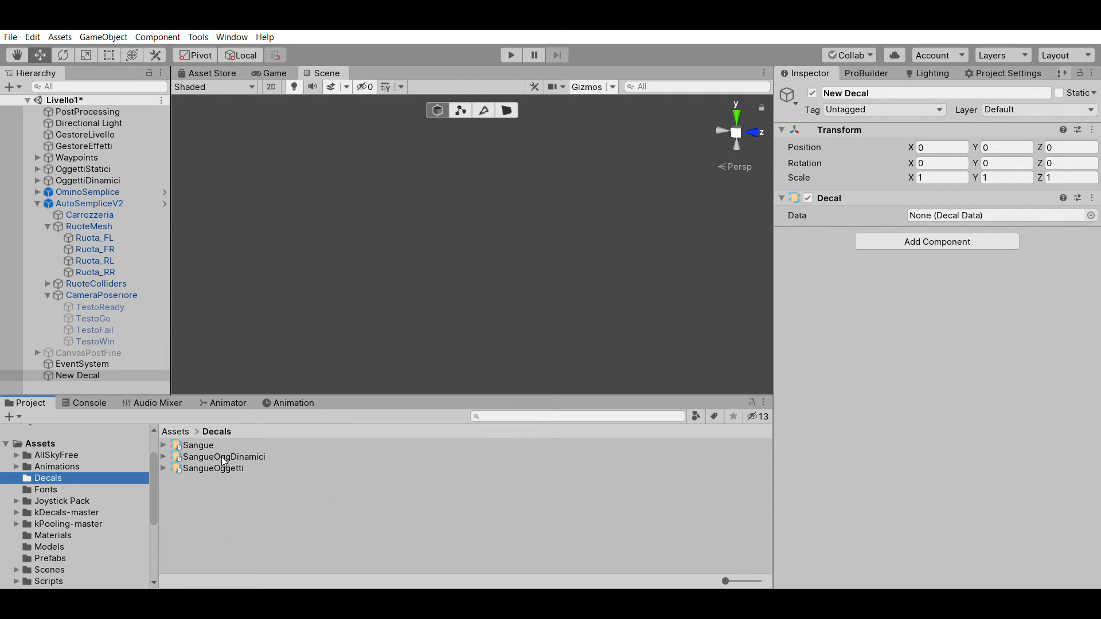
pyautogui.click(164, 459)
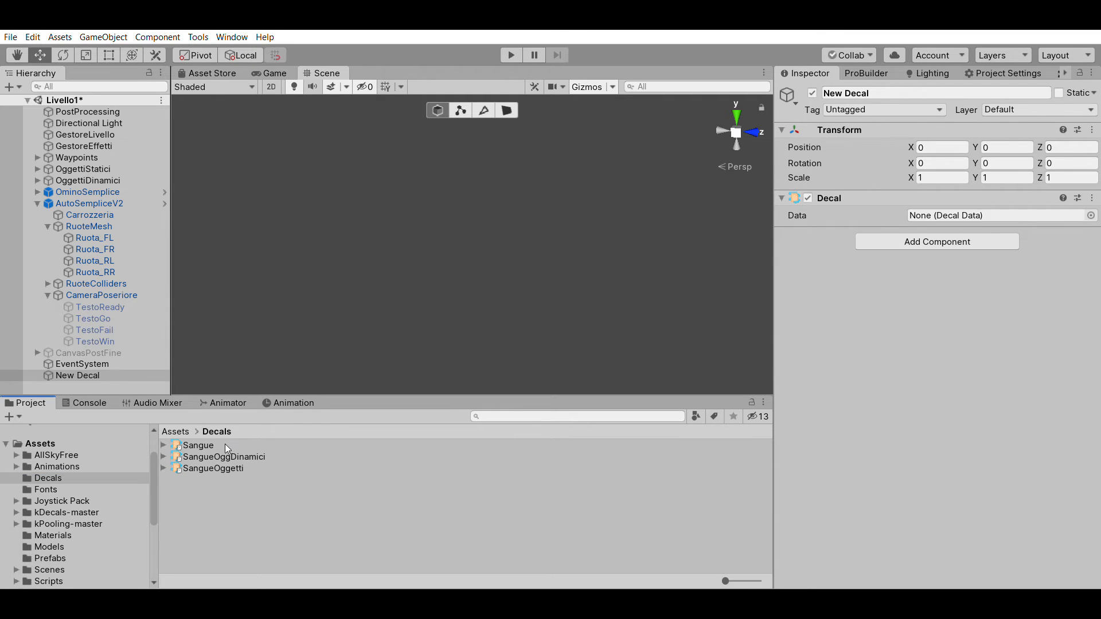
pyautogui.moveTo(226, 456); pyautogui.dragTo(969, 215)
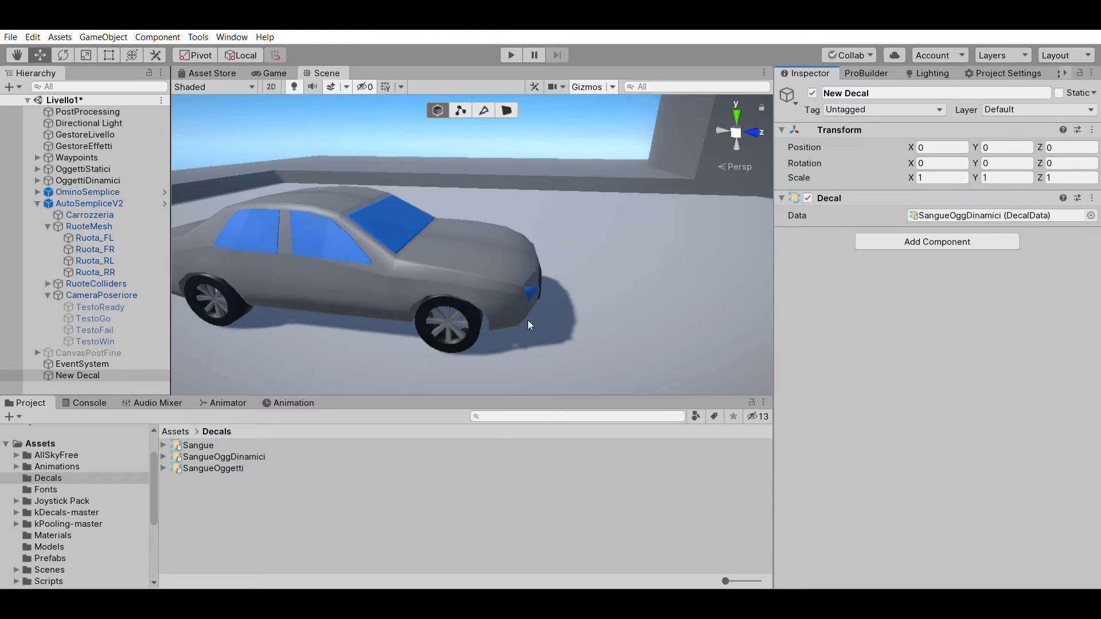
# - Move the new decal in front of the car's grille, to about Y 0.88 and Z 6.94
pyautogui.keyDown('alt'); pyautogui.moveTo(528, 322); pyautogui.dragTo(397, 284); pyautogui.keyUp('alt')
pyautogui.moveTo(397, 284); pyautogui.dragTo(384, 265, button='right')
pyautogui.moveTo(292, 295); pyautogui.dragTo(538, 278)
pyautogui.moveTo(636, 301); pyautogui.dragTo(648, 239)
pyautogui.moveTo(688, 312); pyautogui.dragTo(595, 320, button='right')
pyautogui.press('d')
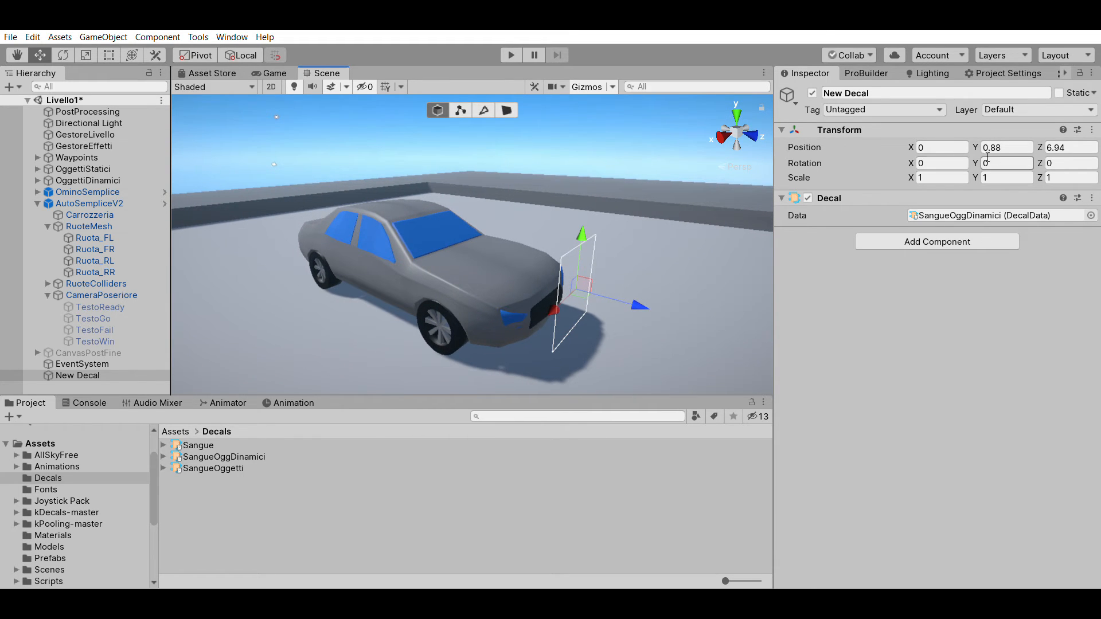
# - Set the new decal's X rotation to 180 and check its projection on the car's front
pyautogui.click(961, 163)
pyautogui.write('180')
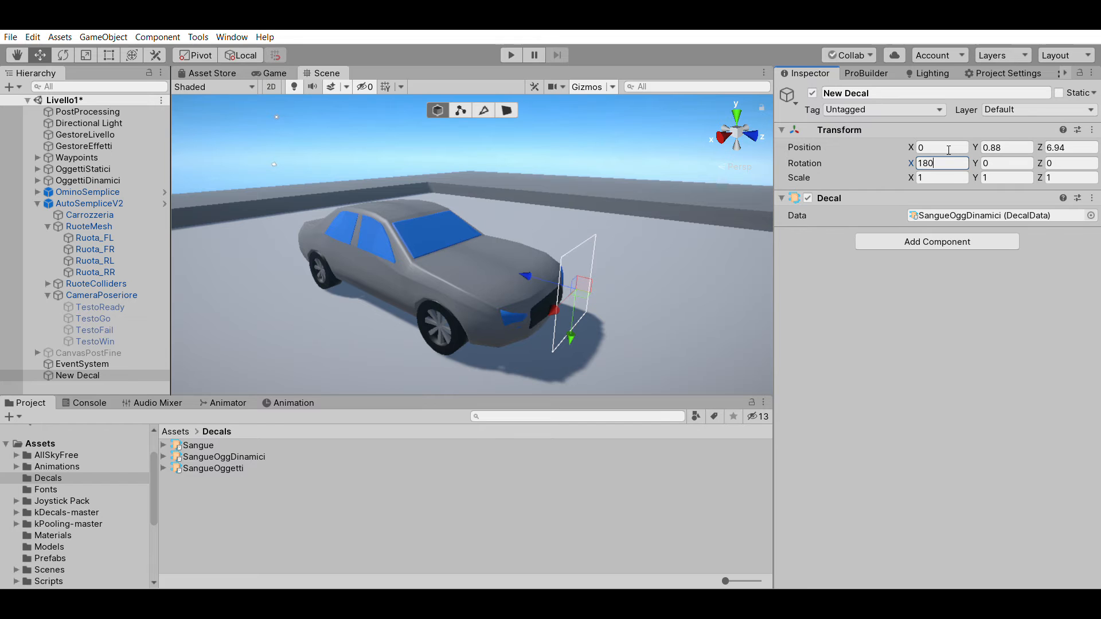
pyautogui.keyDown('alt'); pyautogui.moveTo(625, 241); pyautogui.dragTo(503, 255); pyautogui.keyUp('alt')
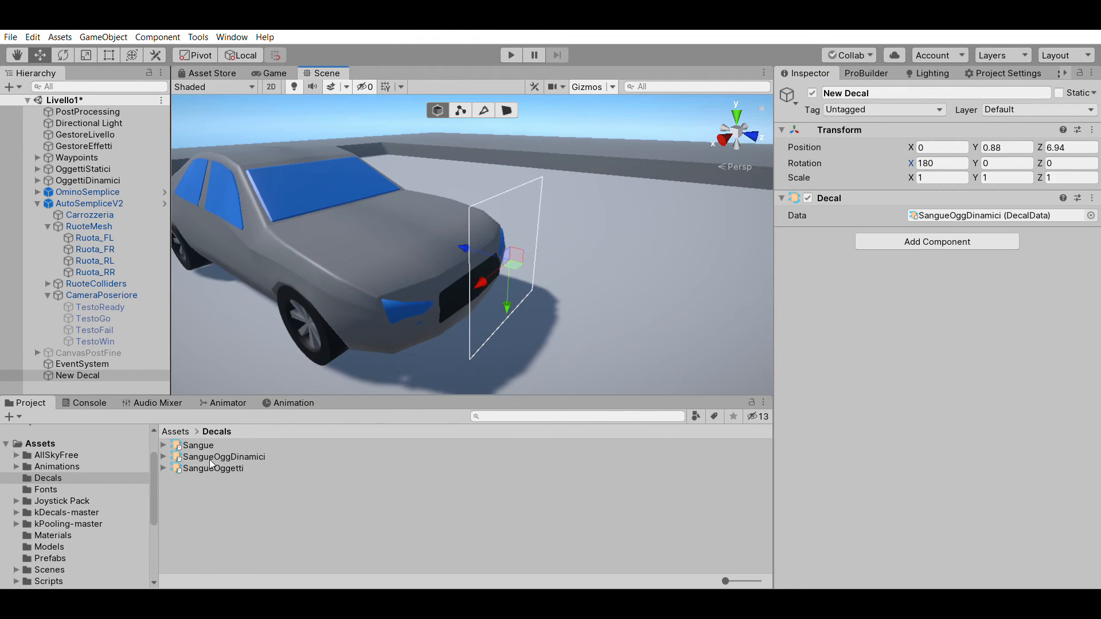
# - Check the SangueOggetti asset's projection options and move the new decal closer to the car's grille, to about Z 6.87
pyautogui.click(189, 468)
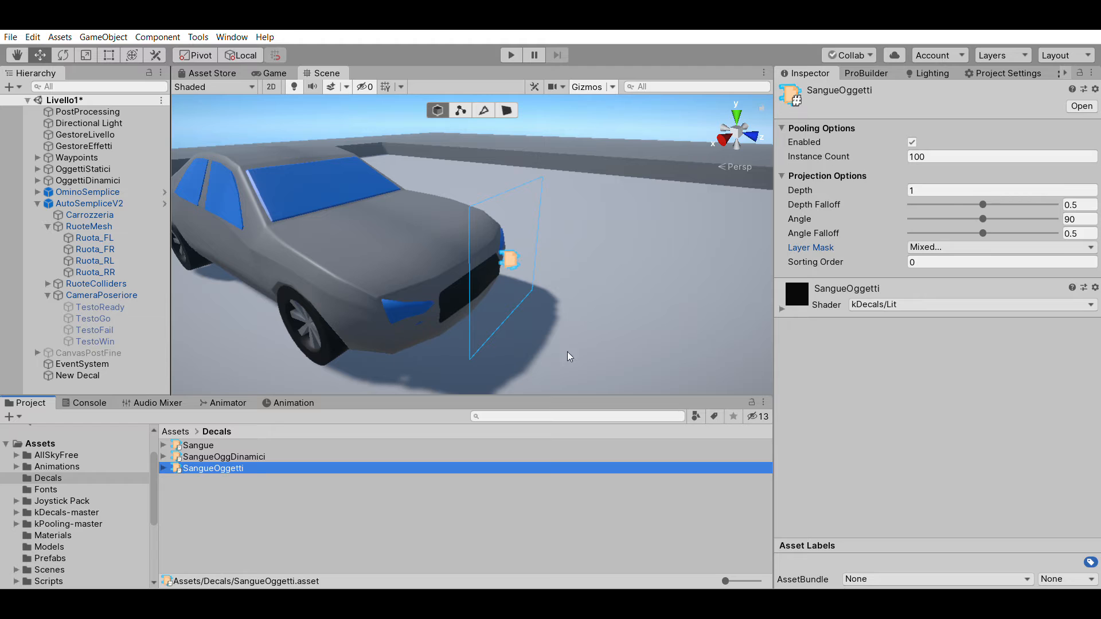
pyautogui.click(78, 375)
pyautogui.moveTo(241, 465); pyautogui.dragTo(965, 195)
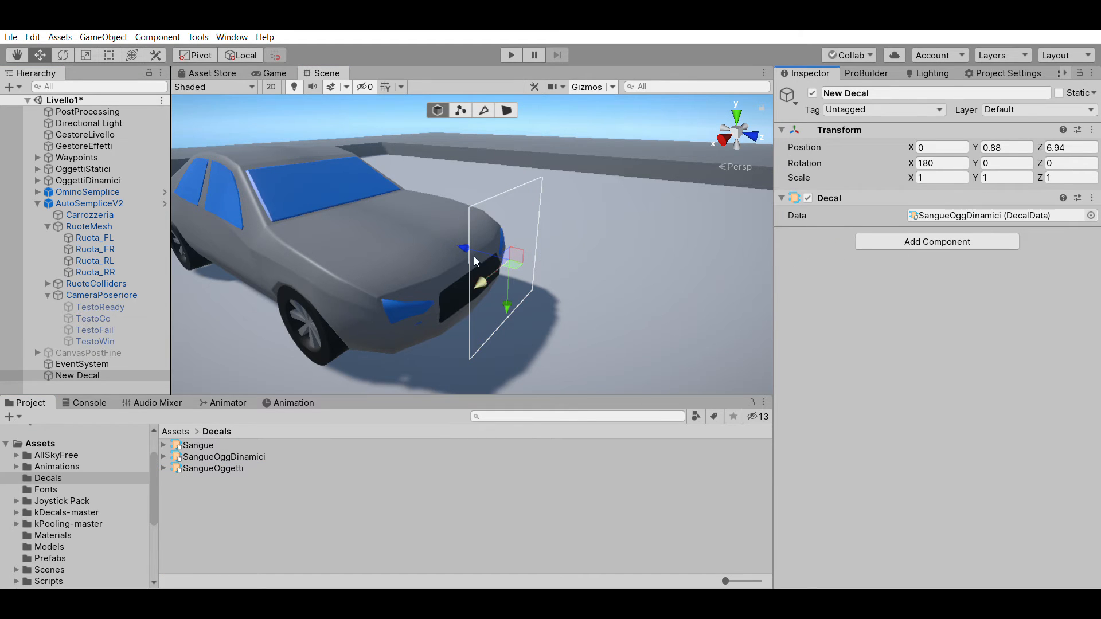
pyautogui.moveTo(470, 231); pyautogui.dragTo(460, 230)
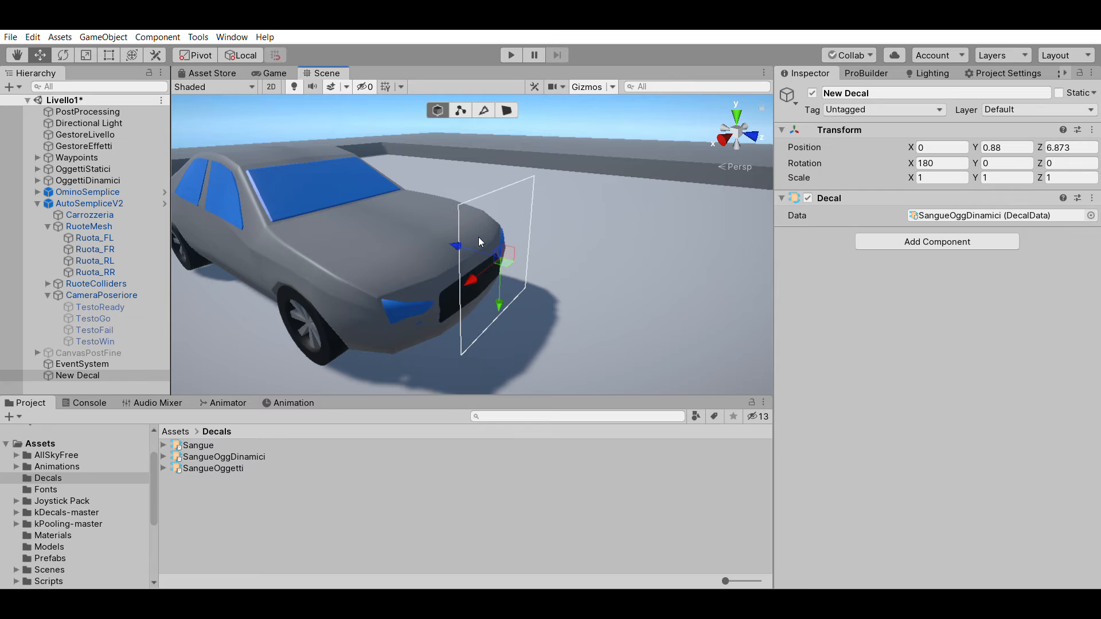
# - Review the Layer Mask setting of the SangueOggetti decal asset, then reselect the new decal
pyautogui.click(241, 466)
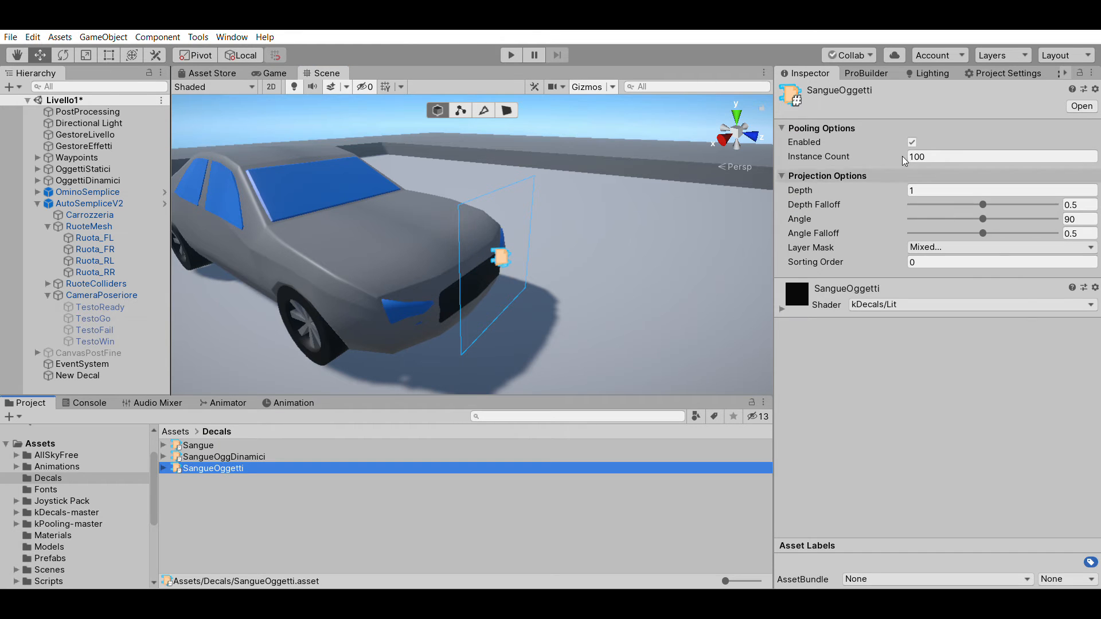
pyautogui.click(938, 245)
pyautogui.click(861, 353)
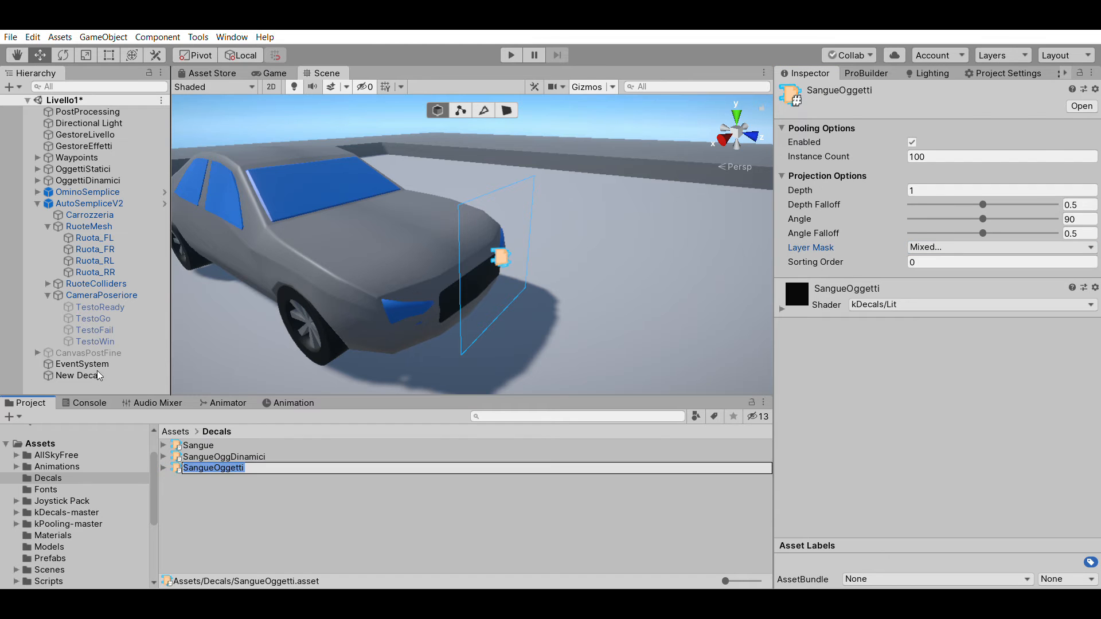
pyautogui.click(77, 375)
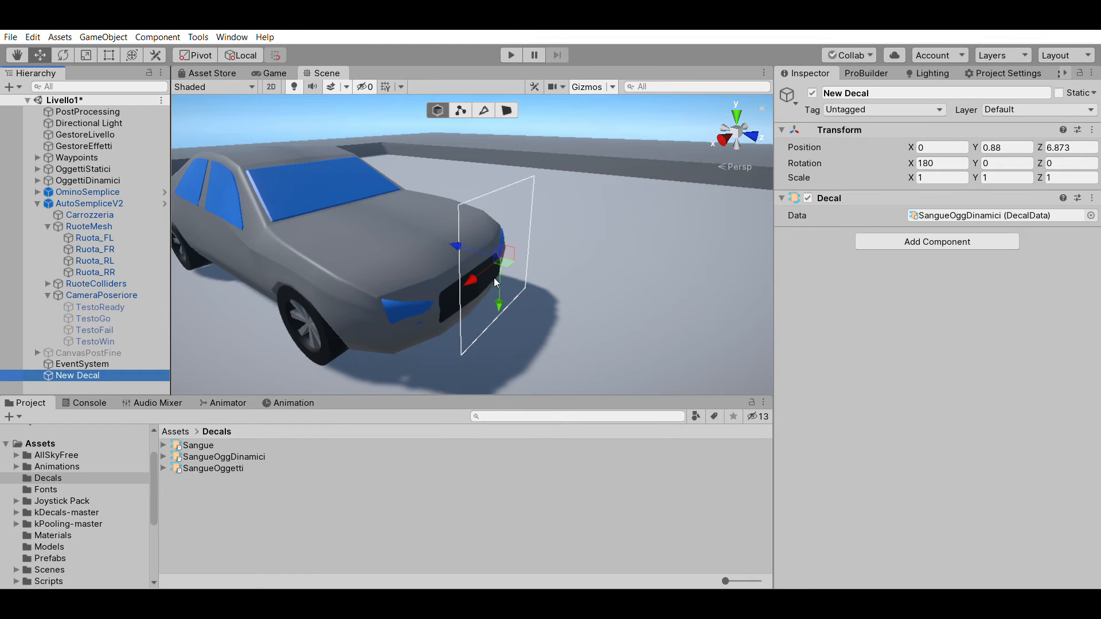
# - Raise the decal to the car's hood edge, to about Y 1.16 and Z 6.58, and tilt its X rotation to about 135
pyautogui.moveTo(494, 278); pyautogui.dragTo(488, 172)
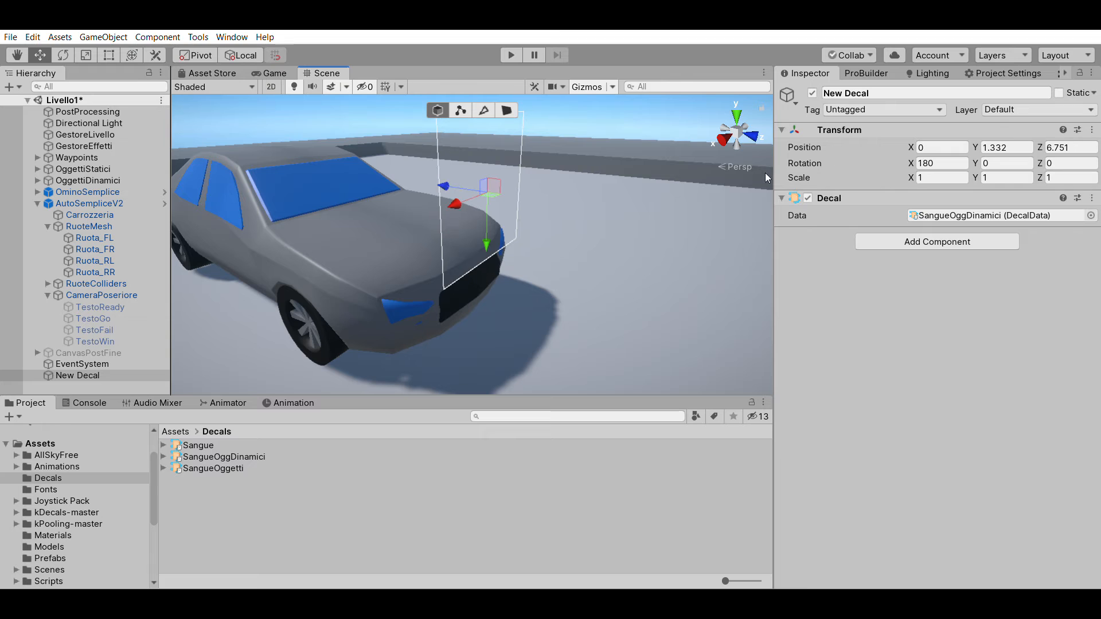
pyautogui.moveTo(917, 156); pyautogui.dragTo(745, 154)
pyautogui.moveTo(457, 222)
pyautogui.mouseDown()
pyautogui.moveTo(433, 222)
pyautogui.moveTo(440, 216)
pyautogui.mouseUp()
# - Set the decal's X rotation to 0 and lower it in front of the grille, to about Y 0.70 and Z 6.82
pyautogui.click(940, 163)
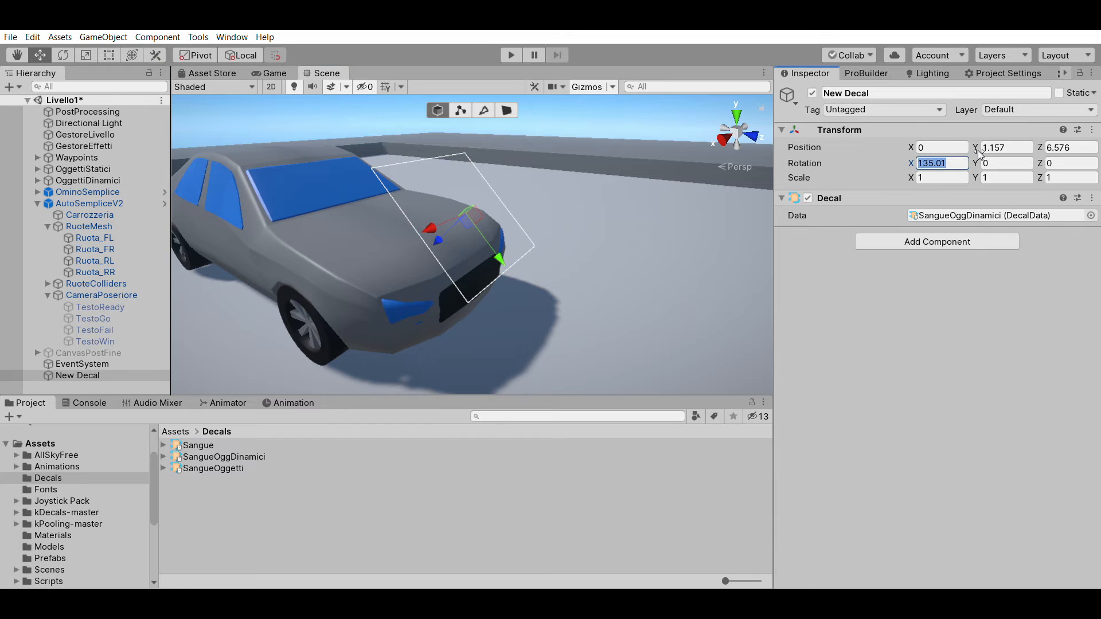
pyautogui.write('0')
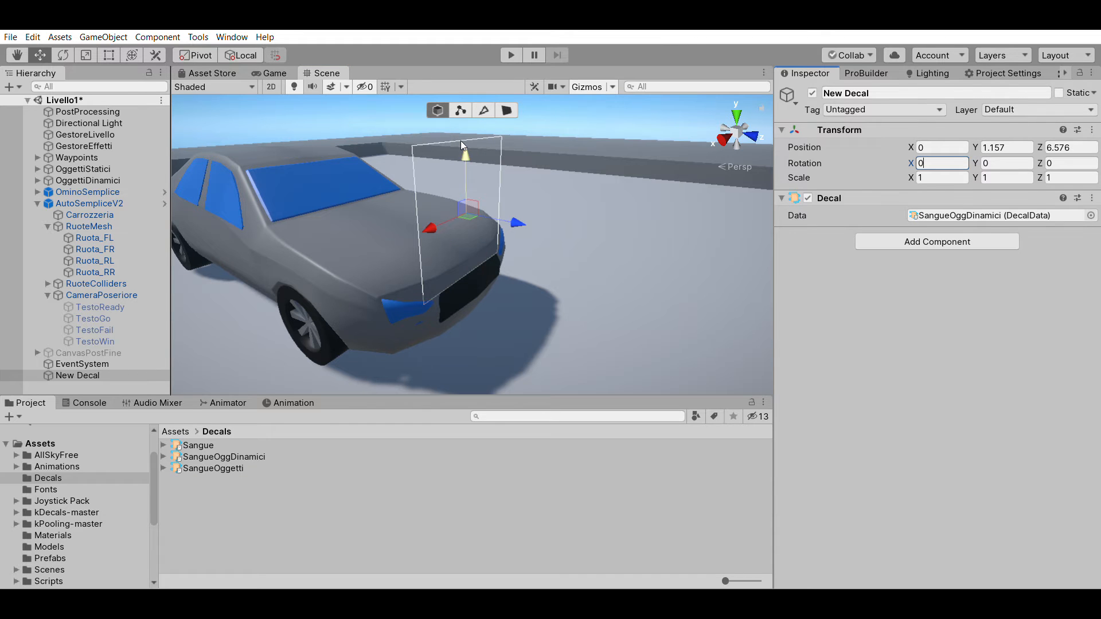
pyautogui.moveTo(461, 145); pyautogui.dragTo(460, 213)
pyautogui.moveTo(513, 270); pyautogui.dragTo(631, 92)
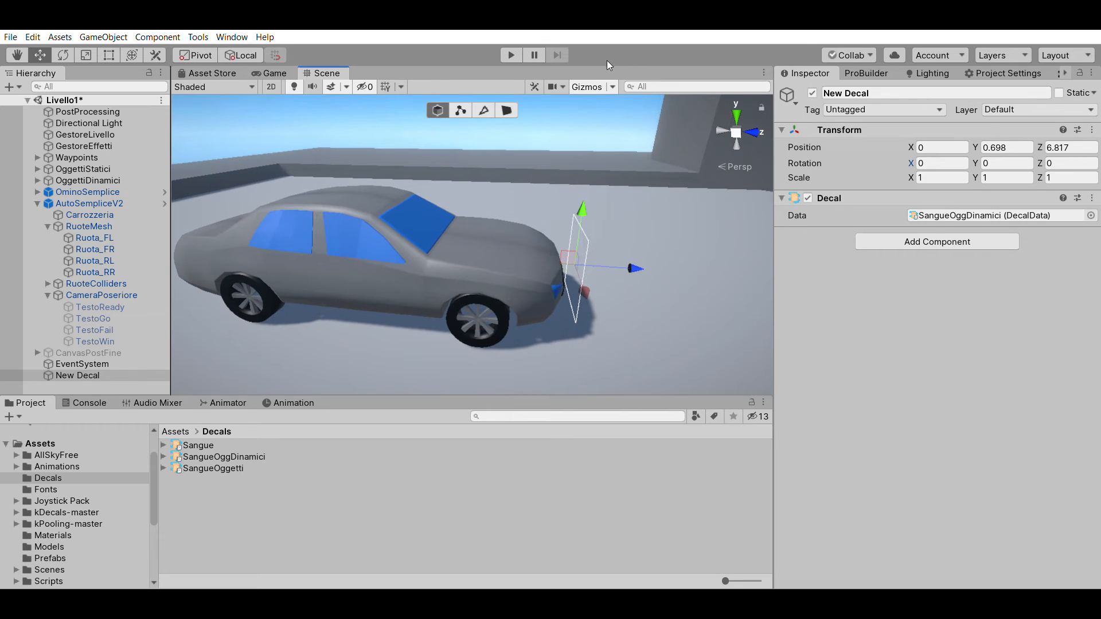
# - Move the decal above the front edge of the hood, to about X 0.23, Y 1.16 and Z 6.62
pyautogui.keyDown('alt'); pyautogui.moveTo(608, 143); pyautogui.dragTo(464, 110); pyautogui.keyUp('alt')
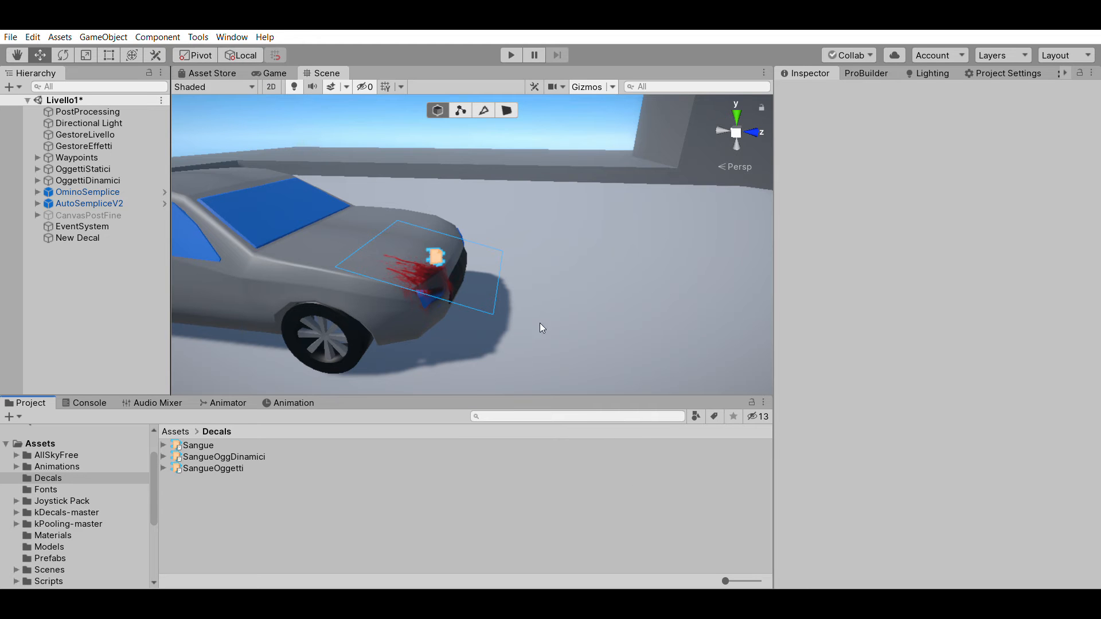
pyautogui.click(131, 237)
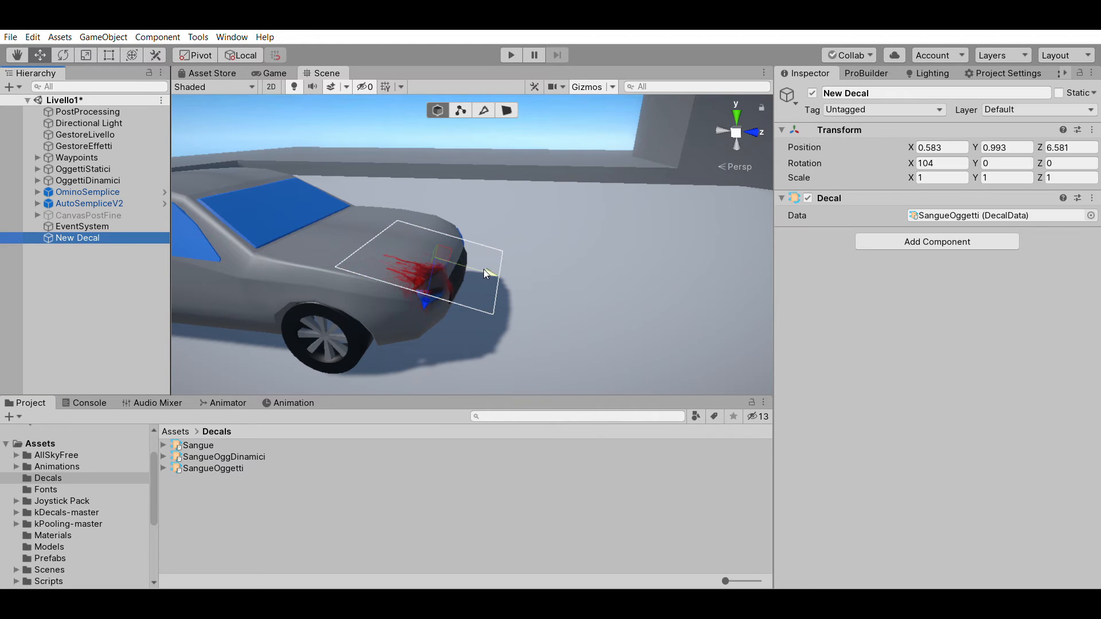
pyautogui.moveTo(483, 270)
pyautogui.keyDown('alt'); pyautogui.mouseDown()
pyautogui.moveTo(523, 275)
pyautogui.moveTo(476, 267)
pyautogui.moveTo(470, 253)
pyautogui.mouseUp(); pyautogui.keyUp('alt')
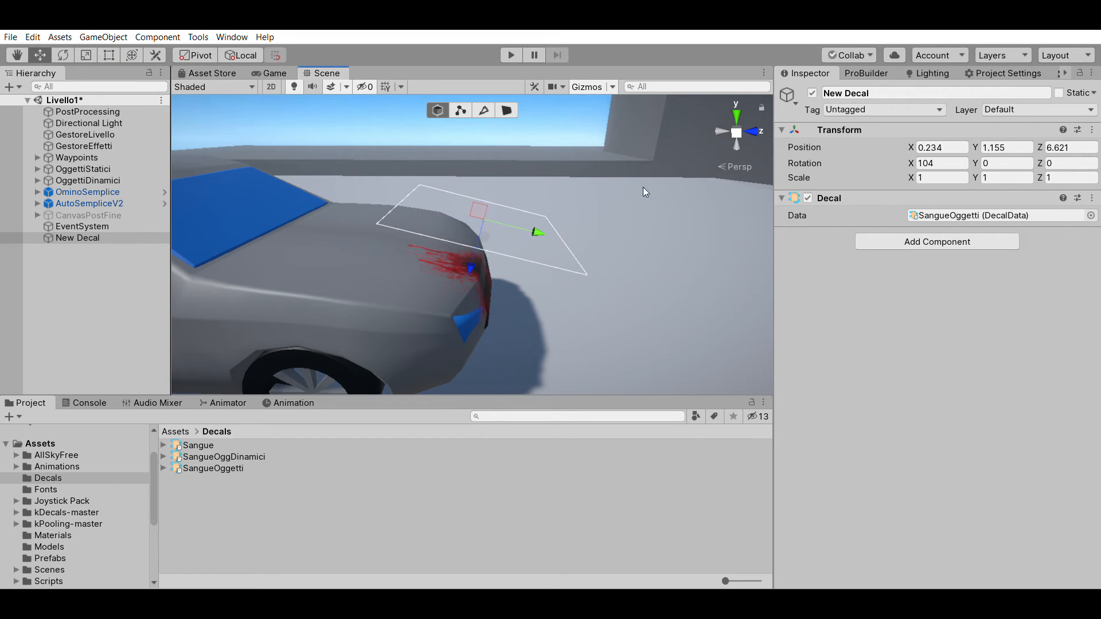
# - Try X rotations of 180, 270 and -90 on the decal to compare its projection direction
pyautogui.click(967, 163)
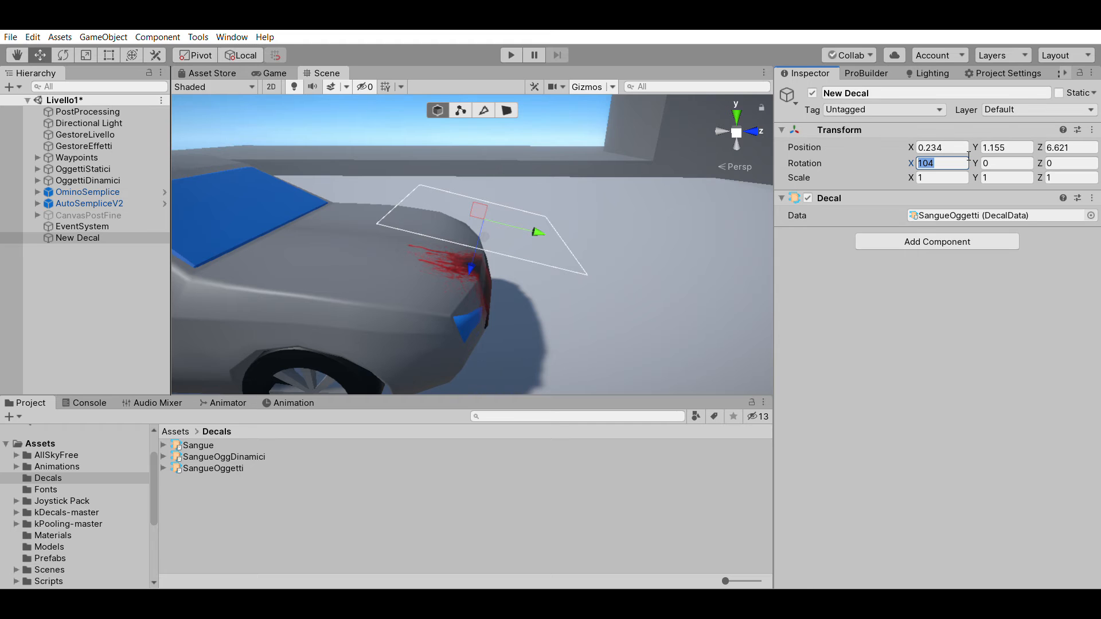
pyautogui.write('180')
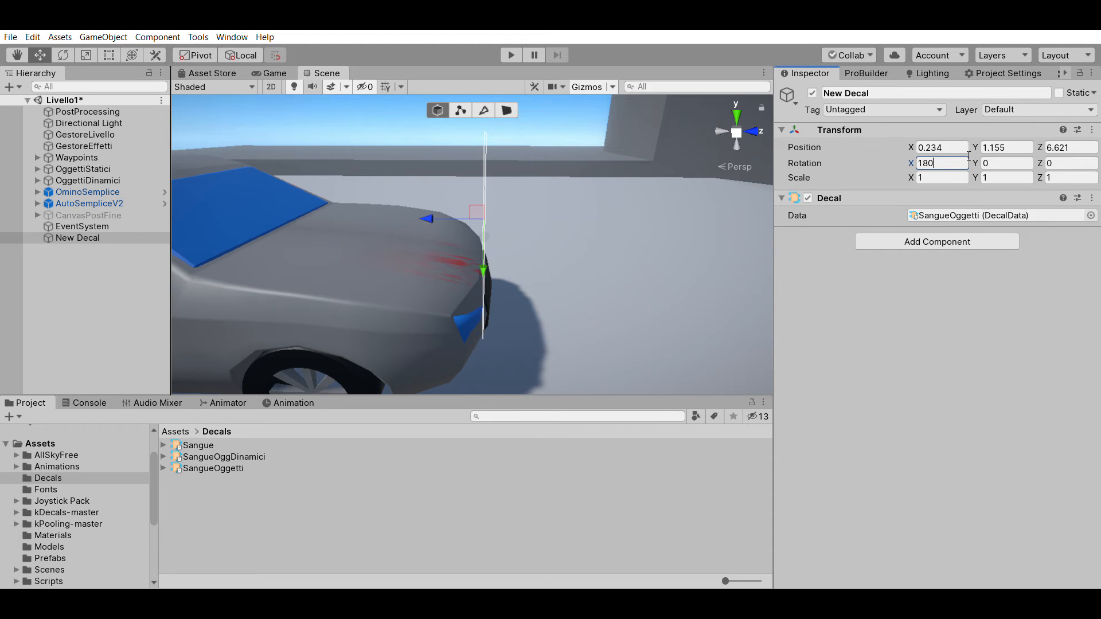
pyautogui.press('BackSpace')
pyautogui.press('BackSpace')
pyautogui.press('BackSpace')
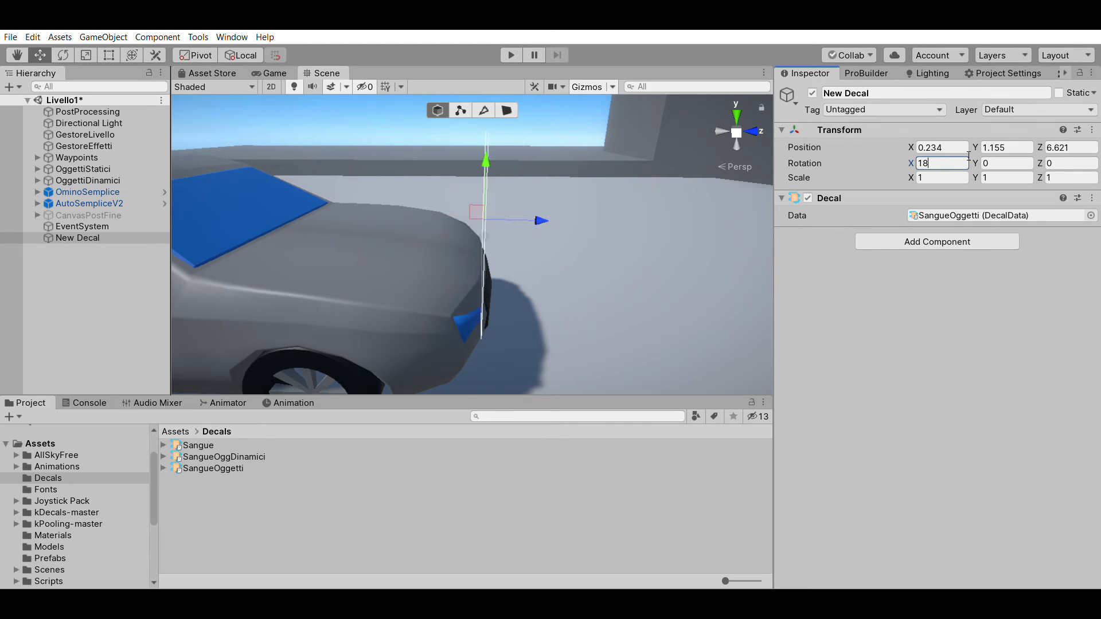
pyautogui.write('270')
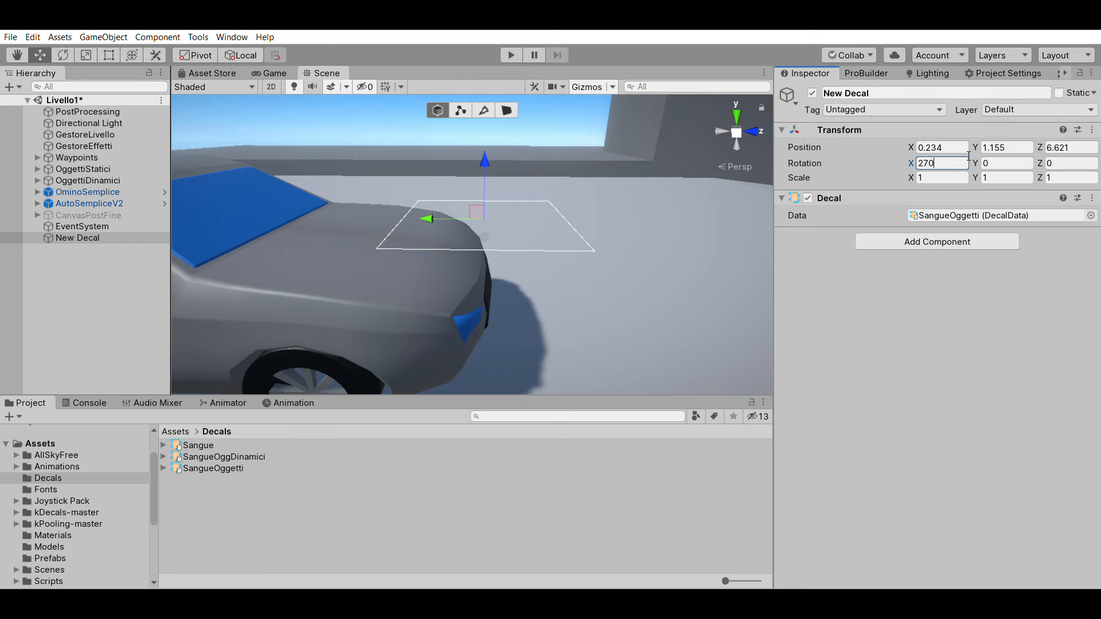
pyautogui.press('BackSpace')
pyautogui.press('BackSpace')
pyautogui.press('BackSpace')
pyautogui.write('-90')
# - Set the decal's X rotation to 90 so it projects straight down onto the hood
pyautogui.press('BackSpace')
pyautogui.press('BackSpace')
pyautogui.press('BackSpace')
pyautogui.write('90')
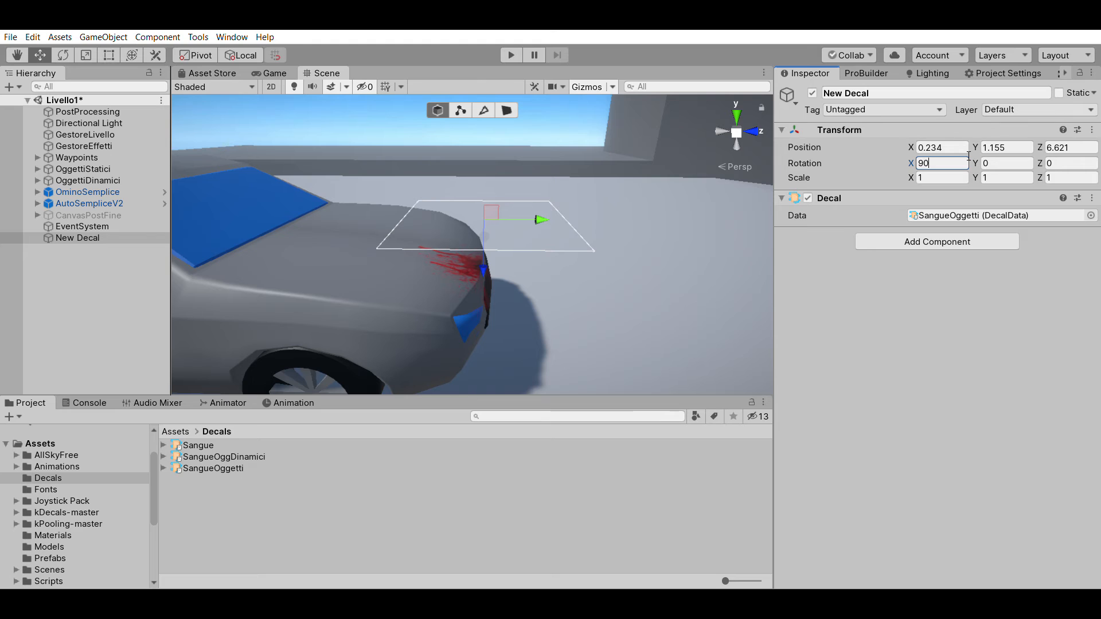
# - Move the decal back over the middle of the hood, to about Z 5.79, and inspect its projection from several angles
pyautogui.moveTo(535, 208); pyautogui.dragTo(403, 194)
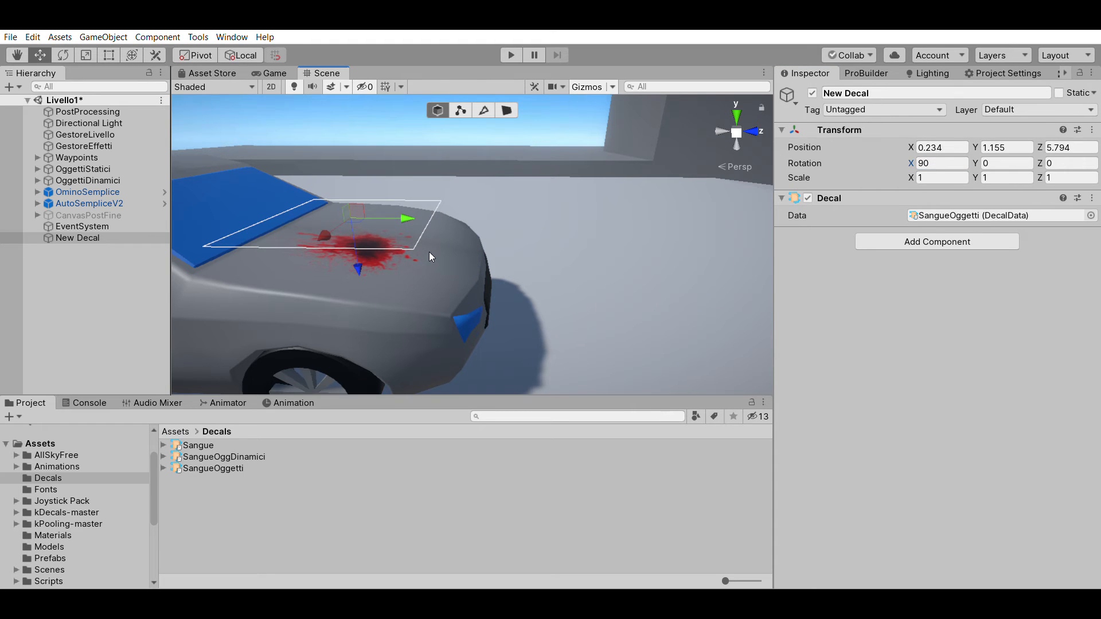
pyautogui.moveTo(445, 247); pyautogui.dragTo(487, 226, button='right')
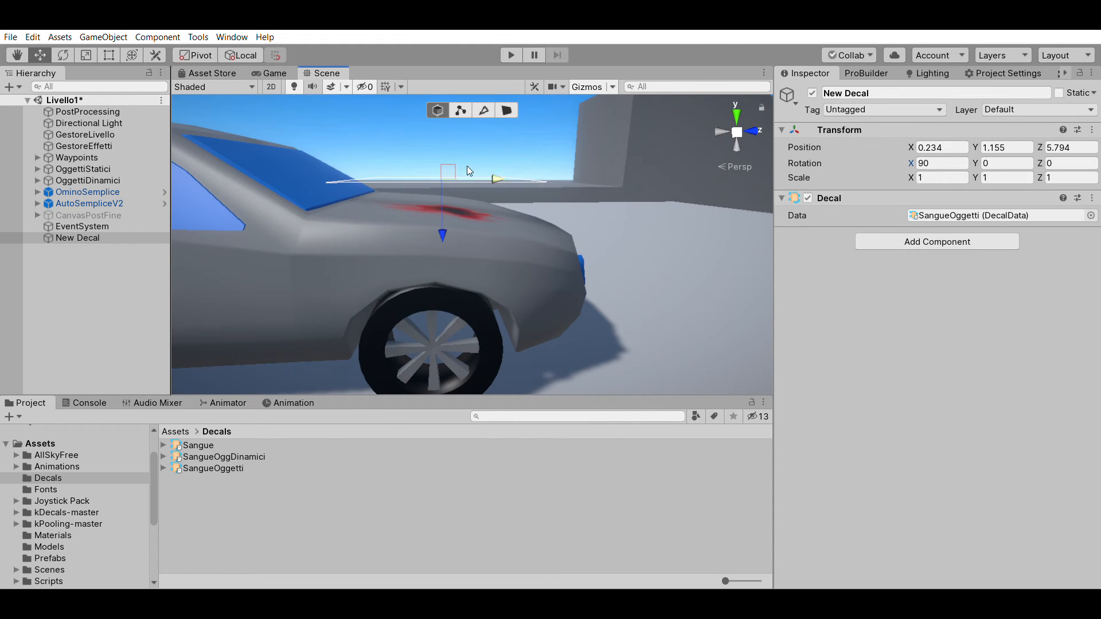
pyautogui.moveTo(467, 166); pyautogui.dragTo(485, 239, button='right')
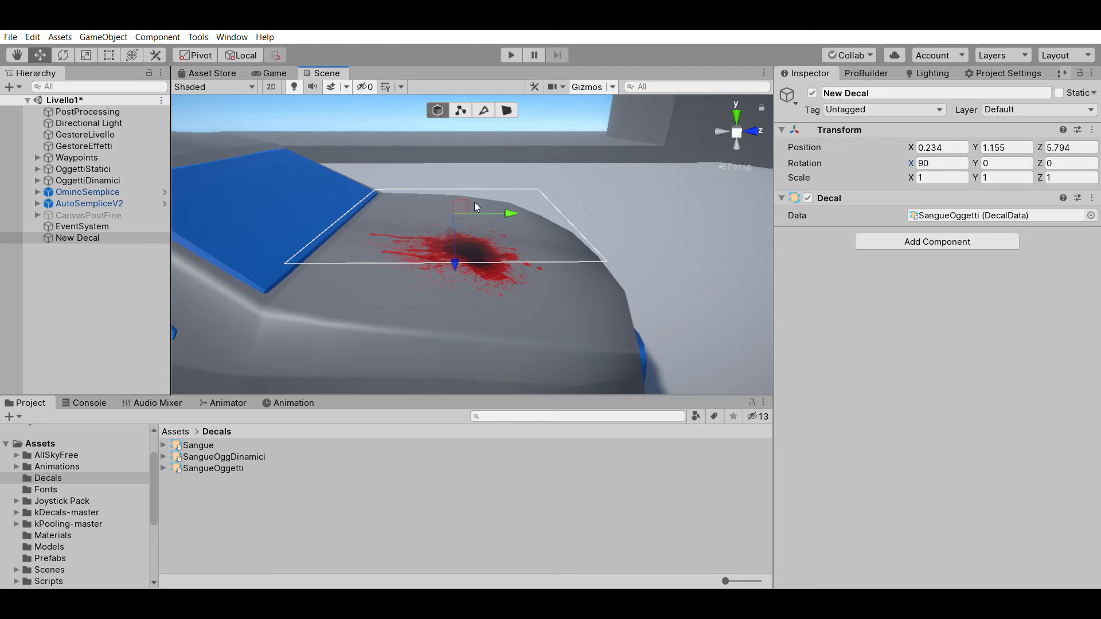
pyautogui.moveTo(576, 246); pyautogui.dragTo(446, 179, button='right')
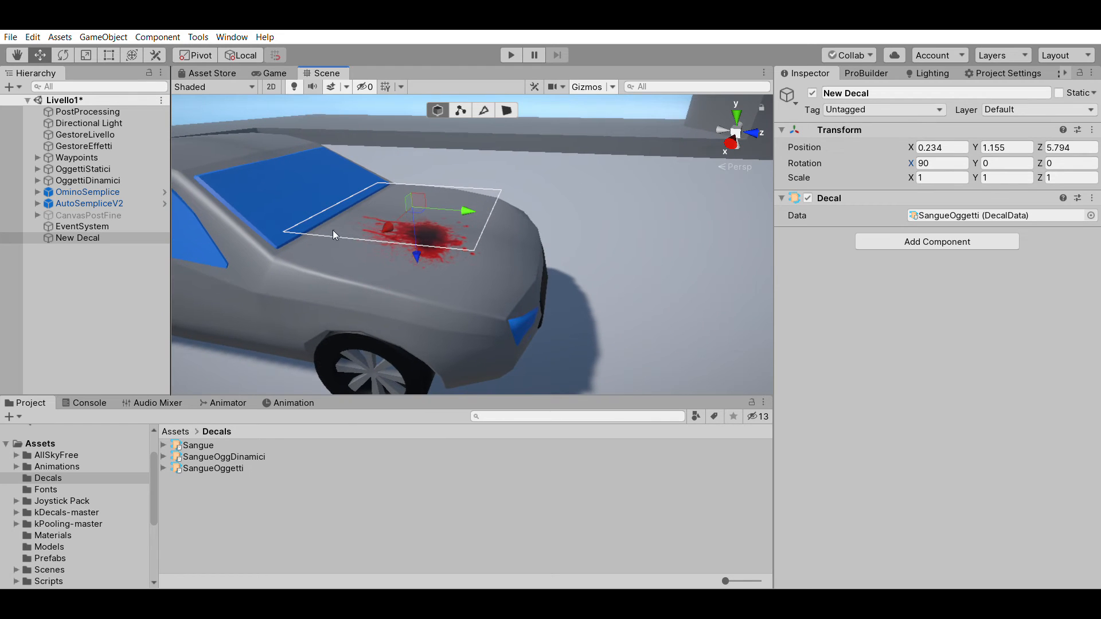
pyautogui.moveTo(334, 234)
pyautogui.mouseDown(button='right')
pyautogui.moveTo(391, 221)
pyautogui.moveTo(404, 203)
pyautogui.moveTo(339, 240)
pyautogui.mouseUp(button='right')
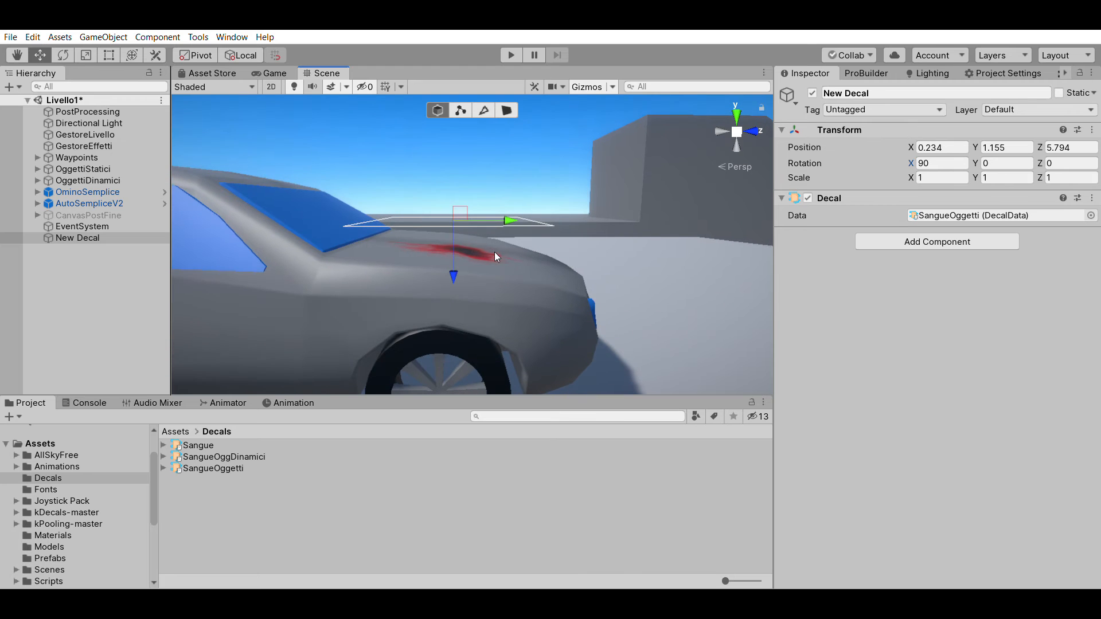
pyautogui.moveTo(542, 262); pyautogui.dragTo(439, 299, button='right')
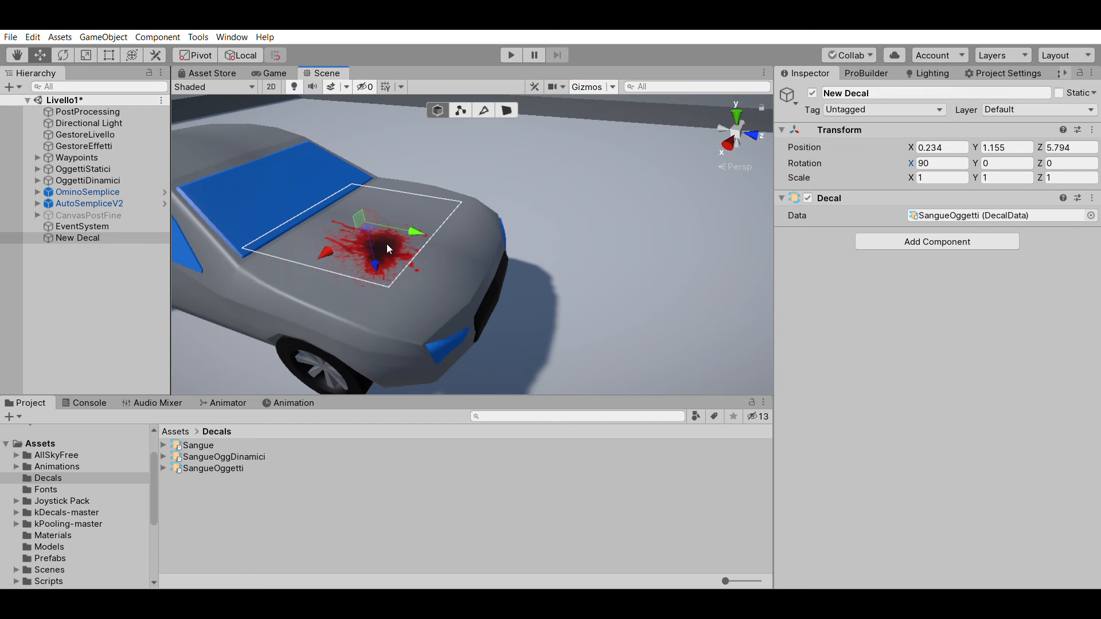
# - Shift the decal to the hood's front edge above the headlight, to about X 0.44 and Z 6.42
pyautogui.moveTo(325, 253); pyautogui.dragTo(313, 254)
pyautogui.moveTo(393, 236); pyautogui.dragTo(523, 221)
pyautogui.press('w')
pyautogui.moveTo(522, 220); pyautogui.dragTo(400, 222, button='right')
pyautogui.press('d')
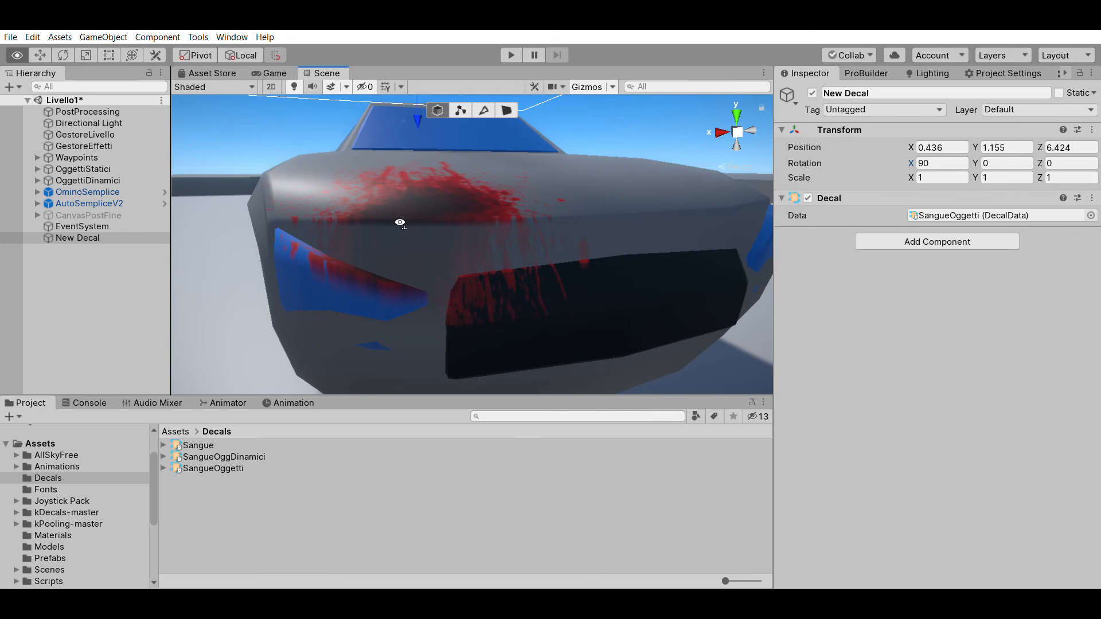
# - Examine from several angles how the blood decal wraps from the hood over the headlight and grille
pyautogui.keyDown('alt'); pyautogui.moveTo(400, 222); pyautogui.dragTo(457, 219); pyautogui.keyUp('alt')
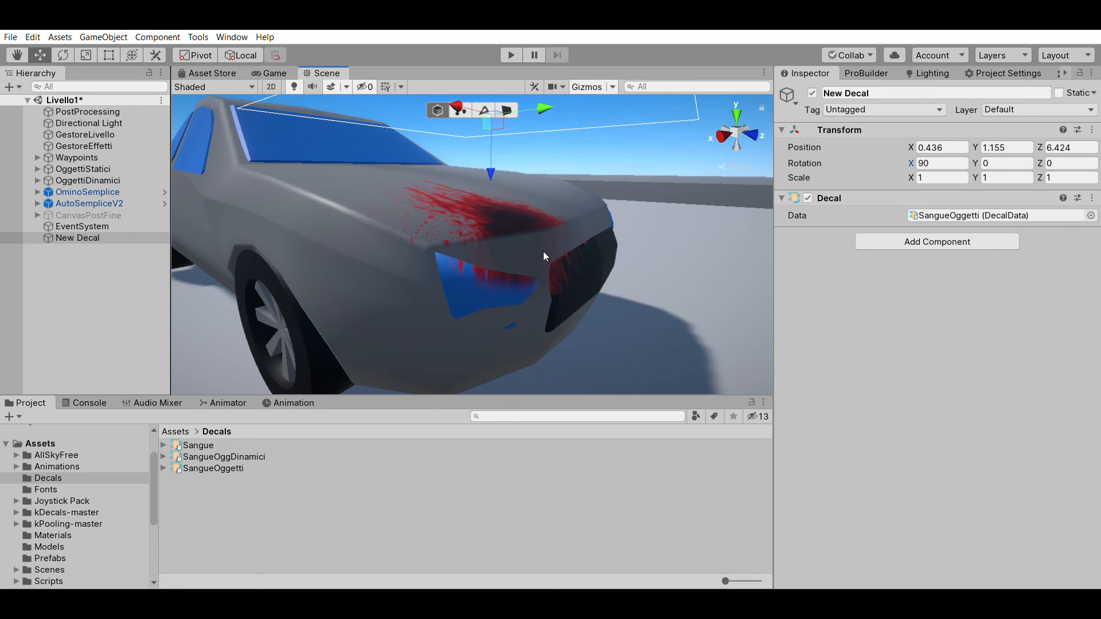
pyautogui.scroll(5, 542, 251)
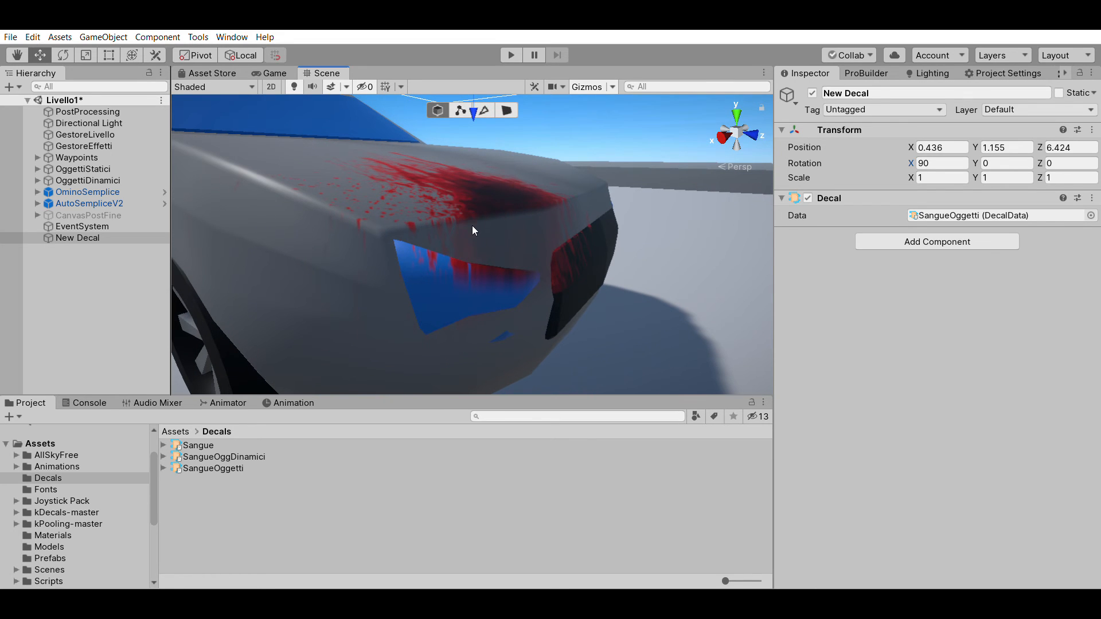
pyautogui.keyDown('alt'); pyautogui.moveTo(535, 214); pyautogui.dragTo(365, 231); pyautogui.keyUp('alt')
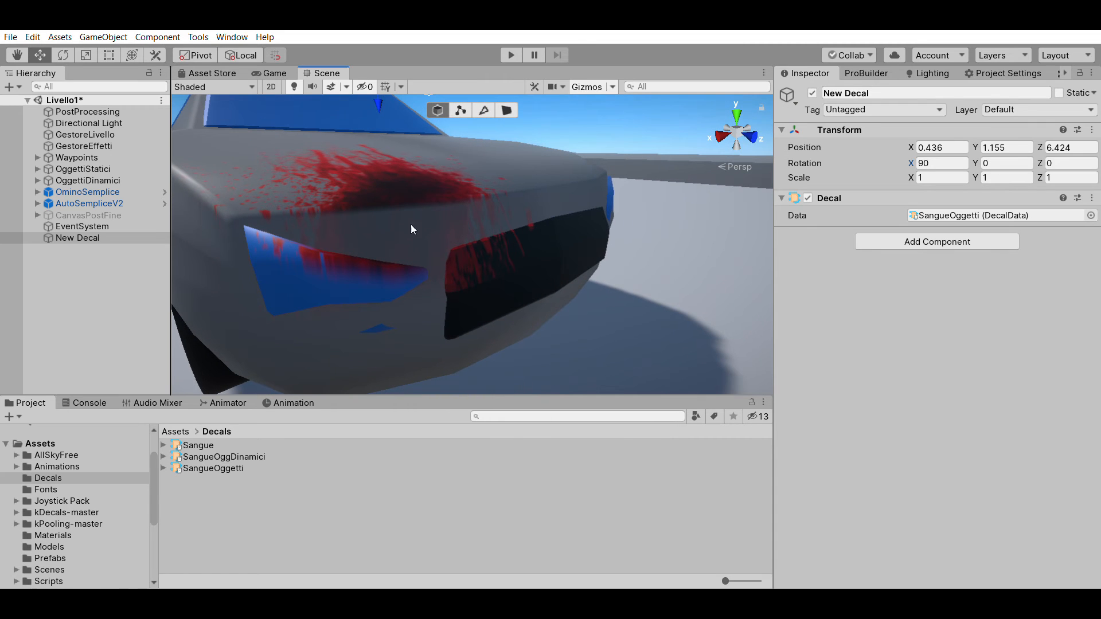
pyautogui.keyDown('alt'); pyautogui.moveTo(460, 263); pyautogui.dragTo(511, 261); pyautogui.keyUp('alt')
pyautogui.scroll(-4, 511, 260)
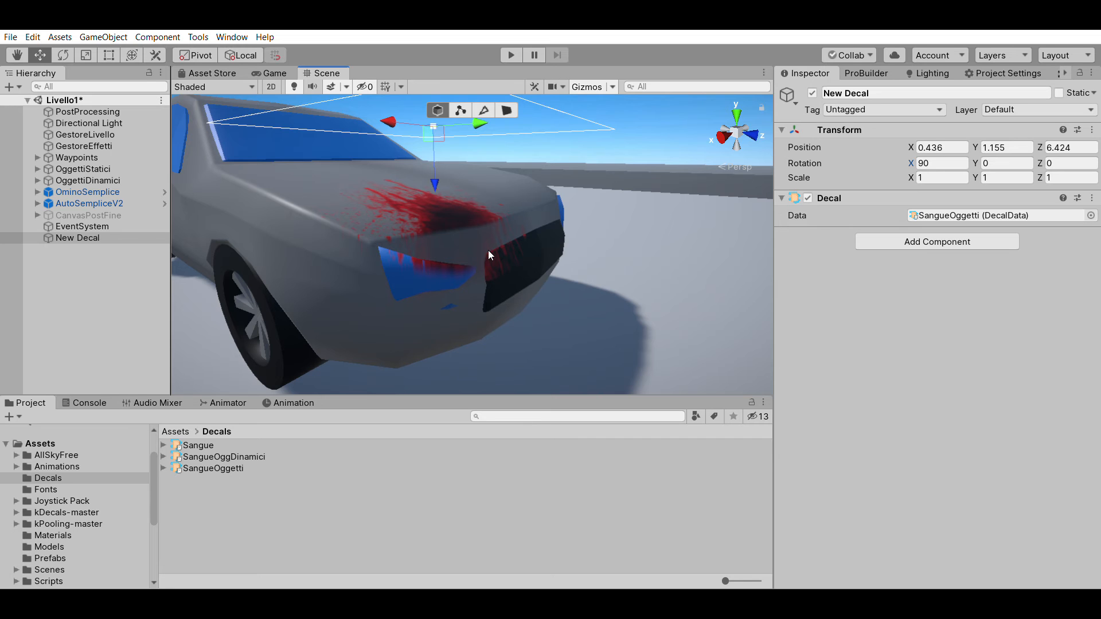
pyautogui.keyDown('alt'); pyautogui.moveTo(487, 250); pyautogui.dragTo(487, 204); pyautogui.keyUp('alt')
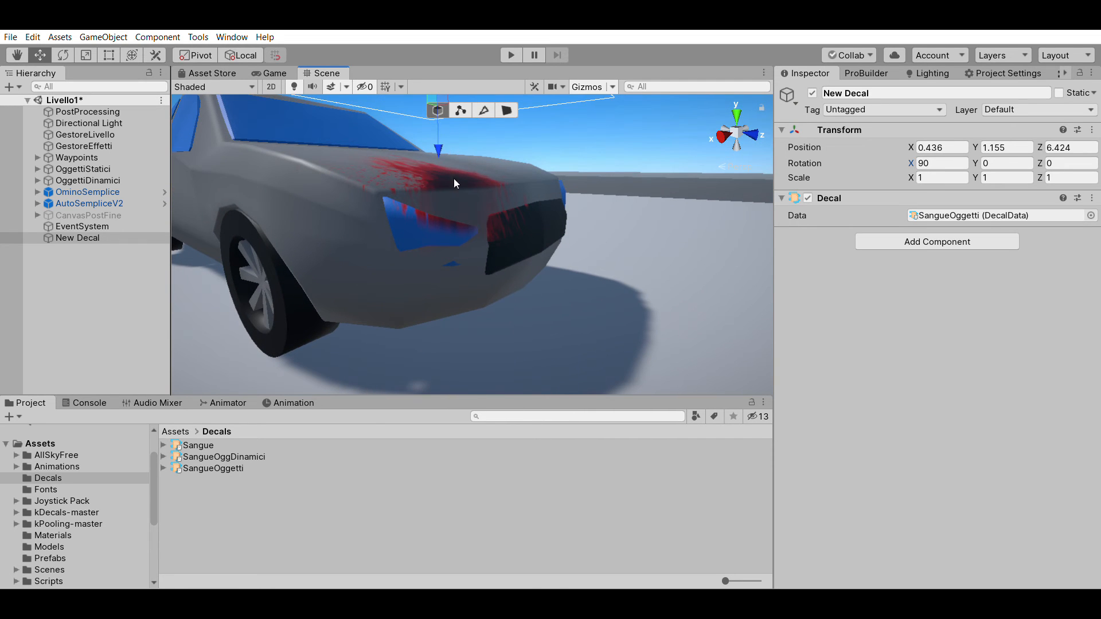
pyautogui.keyDown('alt'); pyautogui.moveTo(433, 195); pyautogui.dragTo(231, 202); pyautogui.keyUp('alt')
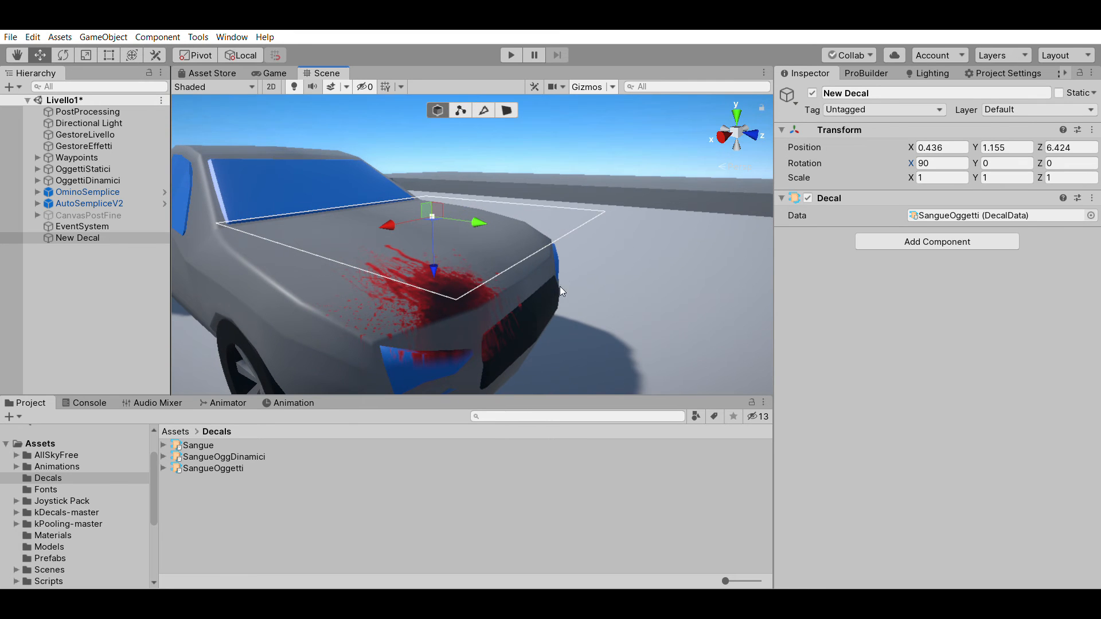
pyautogui.keyDown('alt'); pyautogui.moveTo(511, 205); pyautogui.dragTo(460, 274); pyautogui.keyUp('alt')
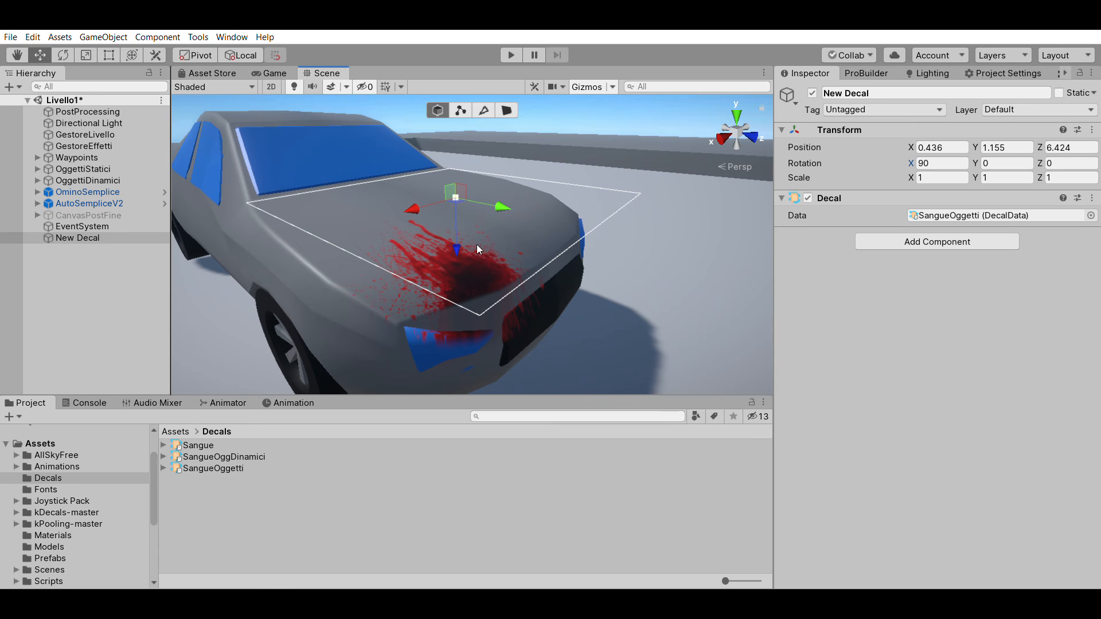
# - Raise the decal slightly and move it forward past the hood's front edge, to about Y 1.2 and Z 6.68
pyautogui.moveTo(459, 230); pyautogui.dragTo(510, 224)
pyautogui.moveTo(560, 264)
pyautogui.keyDown('alt'); pyautogui.mouseDown()
pyautogui.moveTo(505, 258)
pyautogui.moveTo(548, 249)
pyautogui.mouseUp(); pyautogui.keyUp('alt')
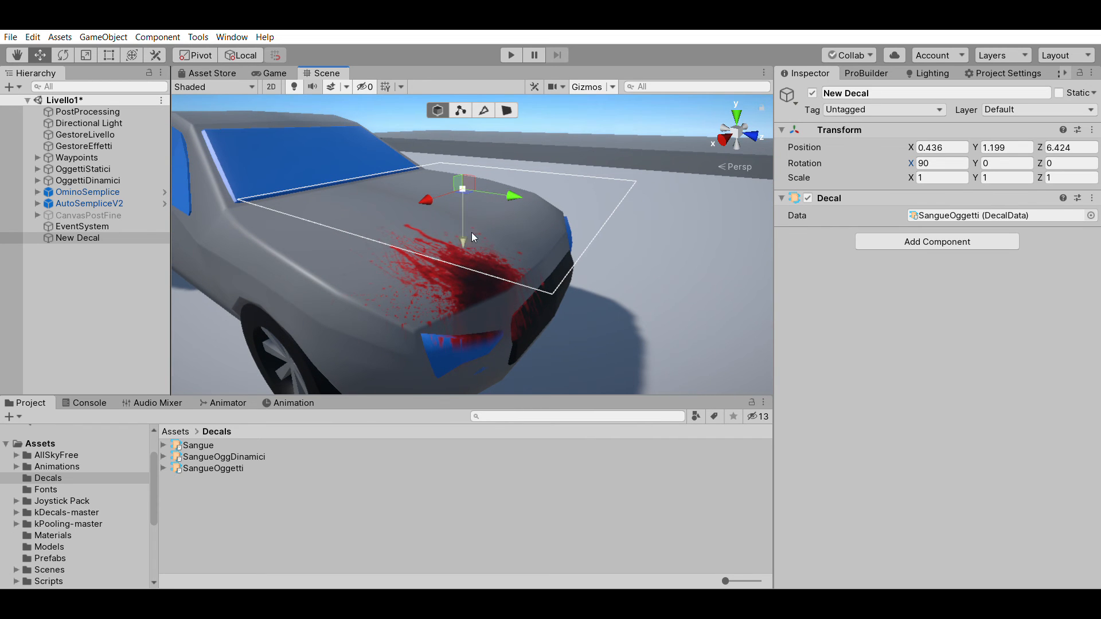
pyautogui.moveTo(519, 180); pyautogui.dragTo(542, 244)
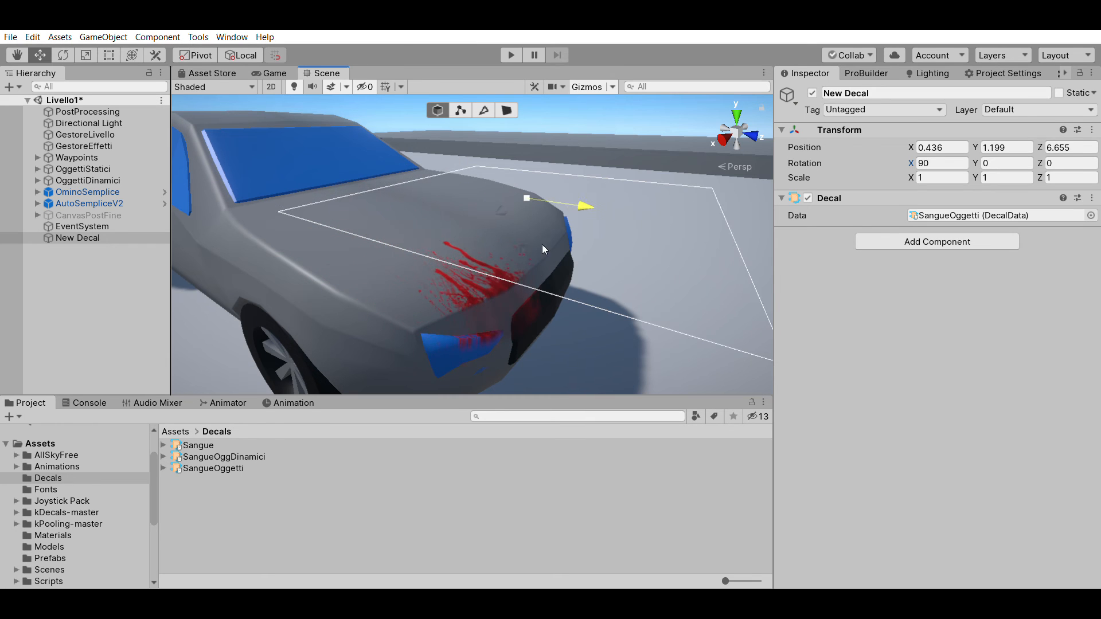
# - Set the decal's X rotation to 180 and lower it in front of the headlight and grille, to about Y 0.7
pyautogui.click(949, 150)
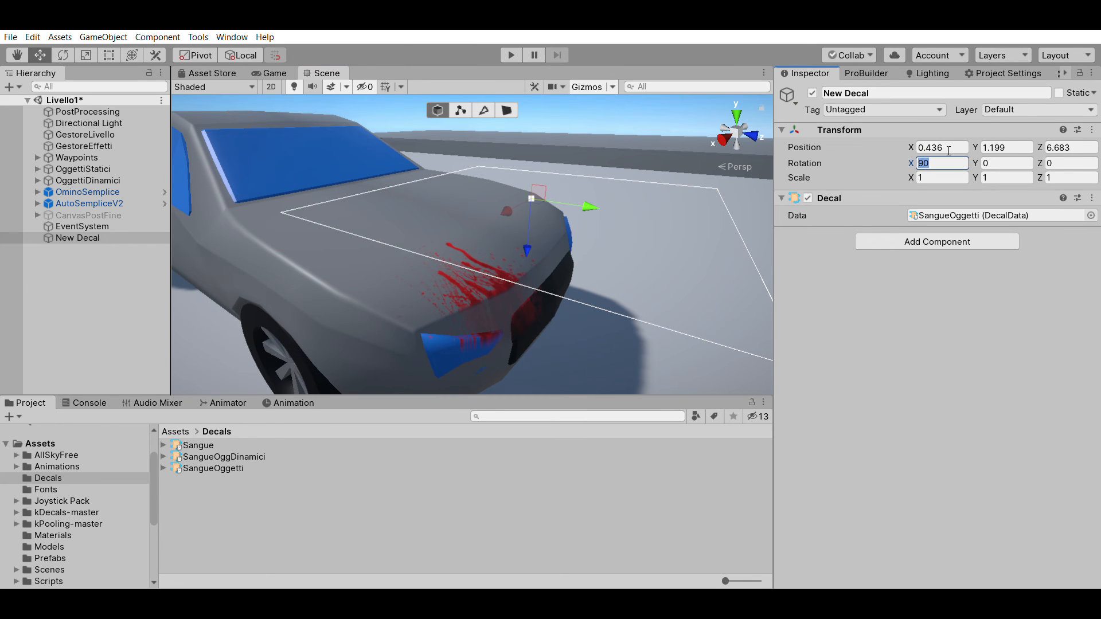
pyautogui.write('180')
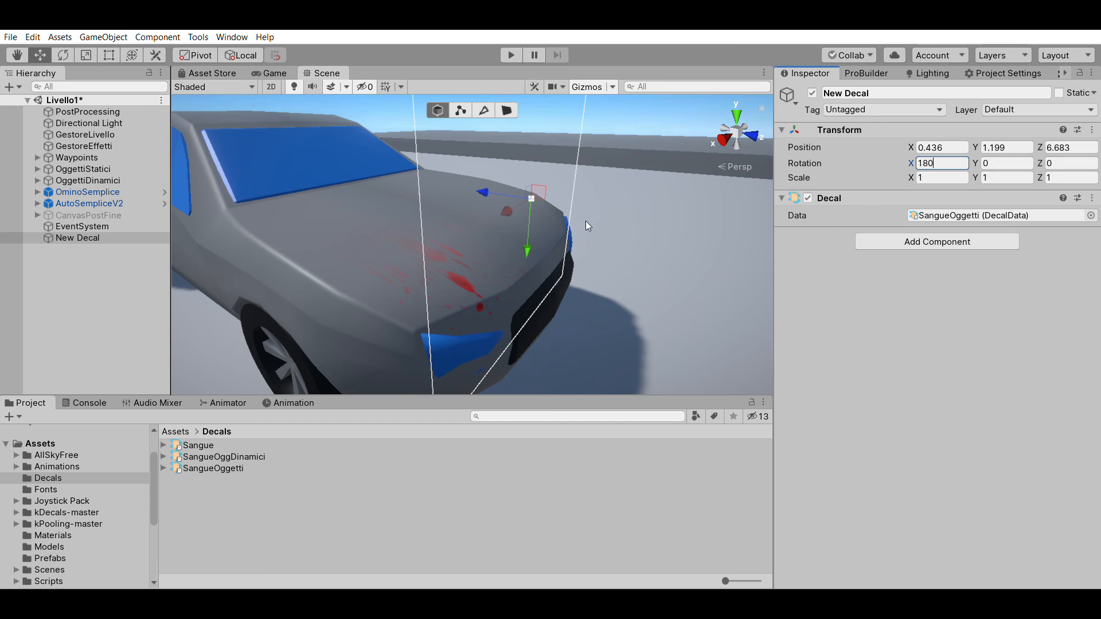
pyautogui.moveTo(524, 246); pyautogui.dragTo(543, 356)
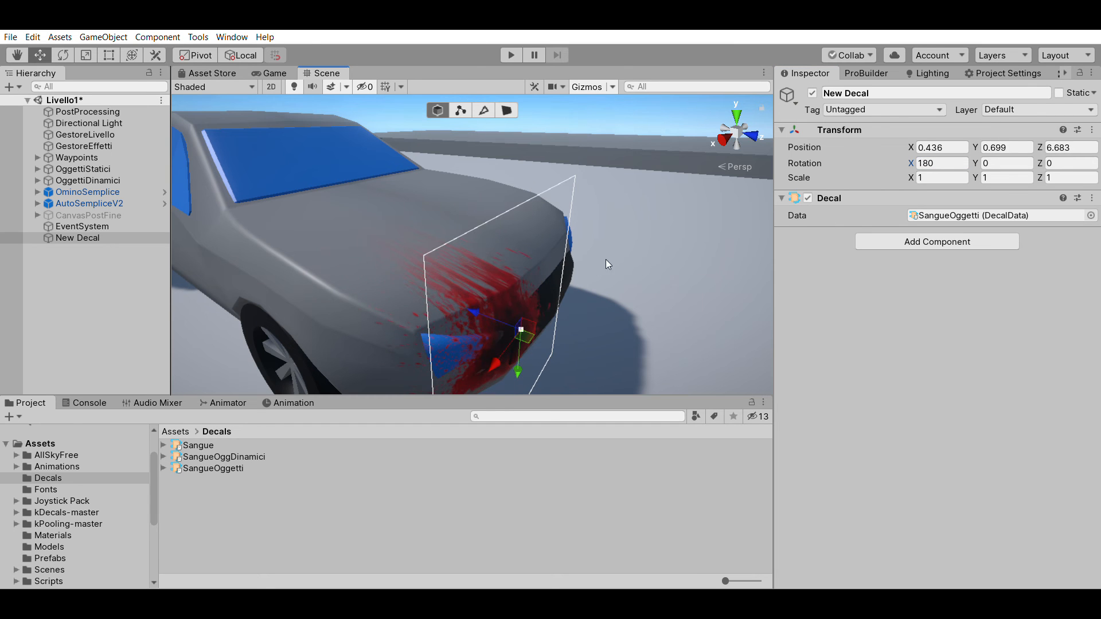
pyautogui.moveTo(606, 260); pyautogui.dragTo(562, 229, button='right')
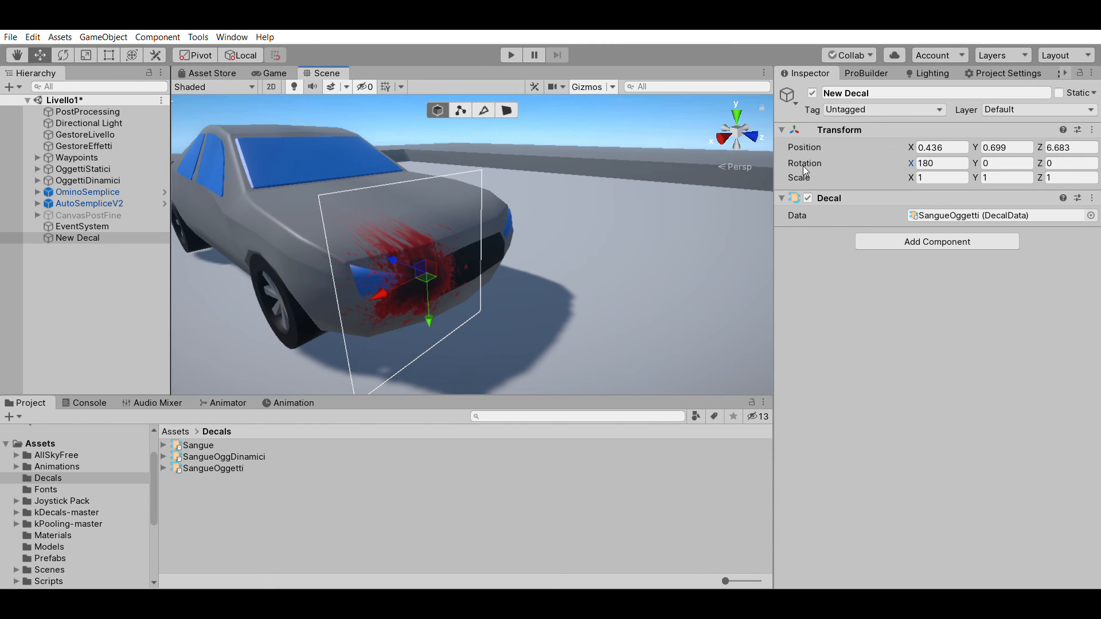
pyautogui.click(940, 177)
pyautogui.write('-4.8')
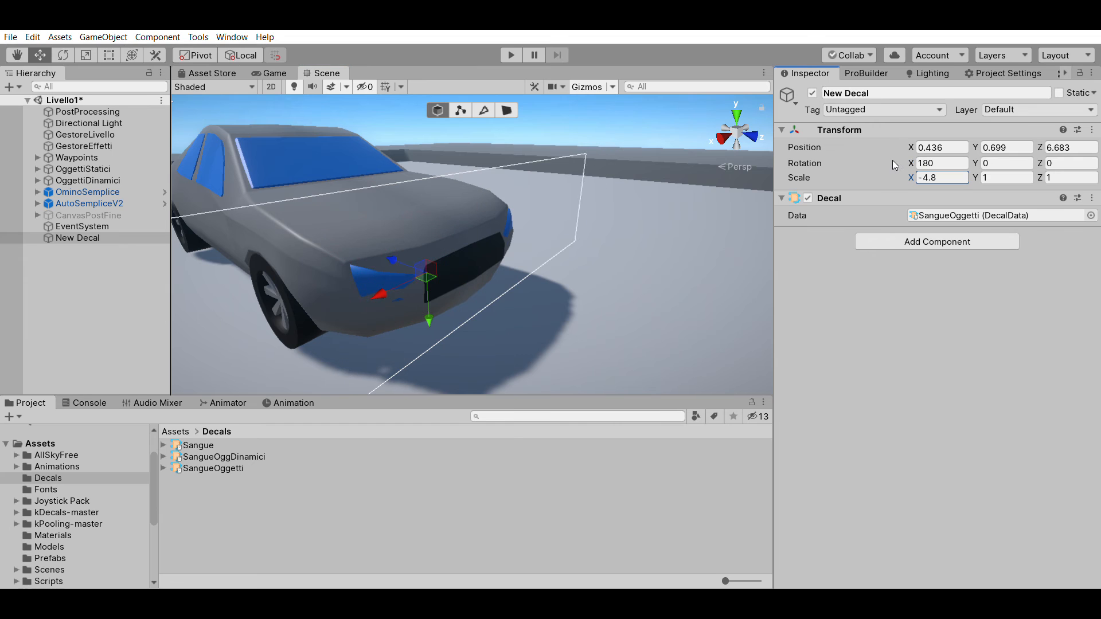
pyautogui.moveTo(895, 165); pyautogui.dragTo(916, 164)
pyautogui.hotkey('ctrl', 'z')
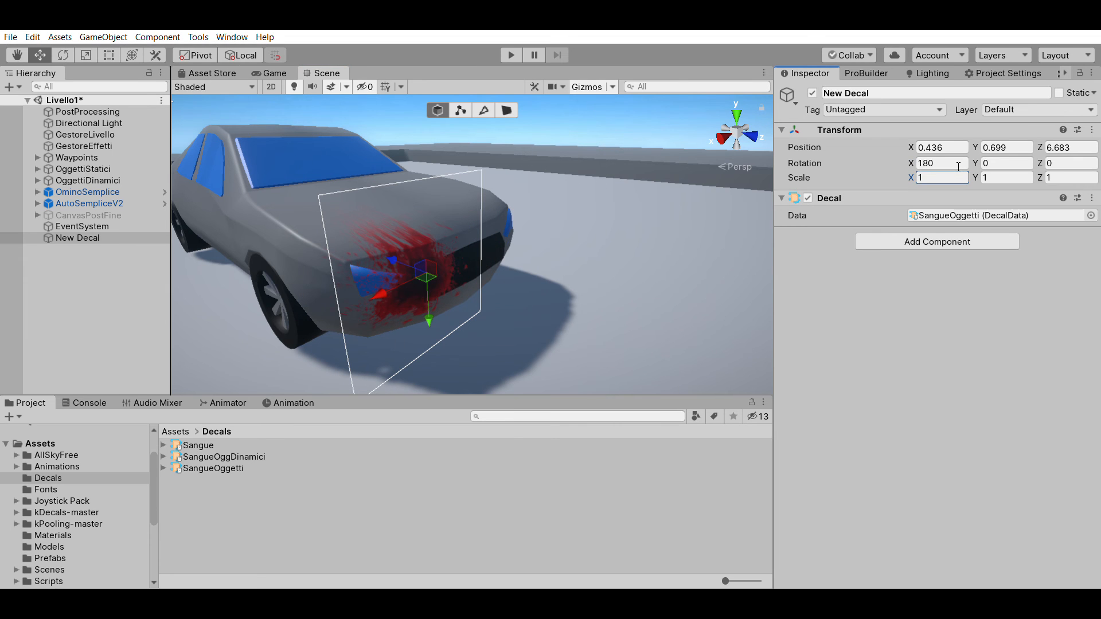
# - Shrink the decal by setting its X and Y scale to 0.2
pyautogui.write('0.2')
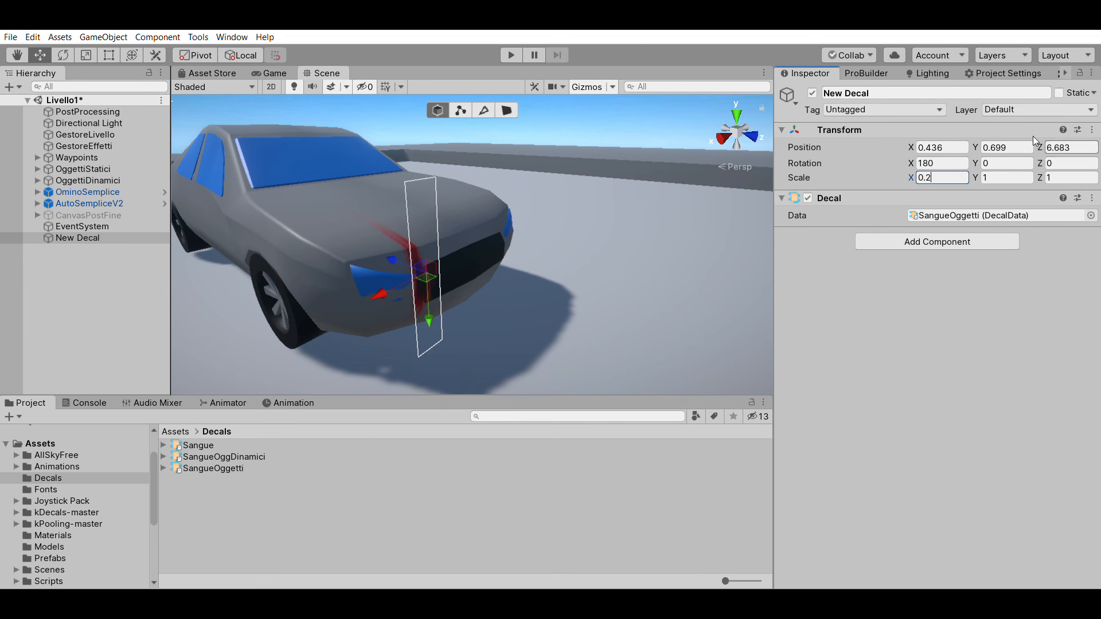
pyautogui.press('Tab')
pyautogui.write('0.2')
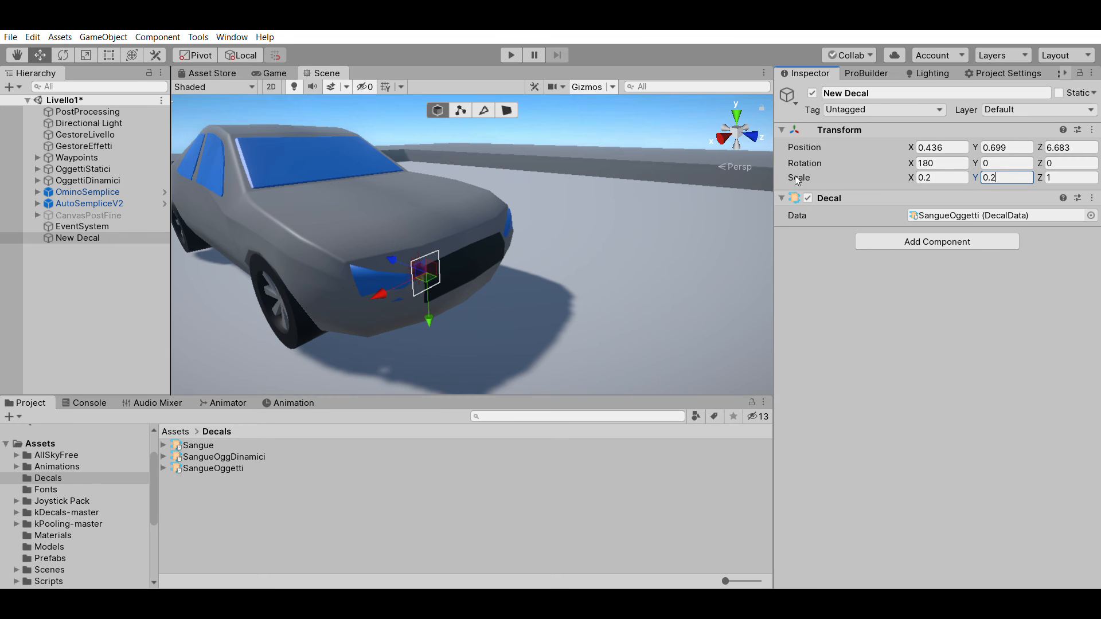
# - Slide the small decal sideways onto the headlight, to about X 0.57, and inspect its projection up close and from the side
pyautogui.moveTo(464, 295); pyautogui.dragTo(434, 291, button='right')
pyautogui.press('w')
pyautogui.press('w')
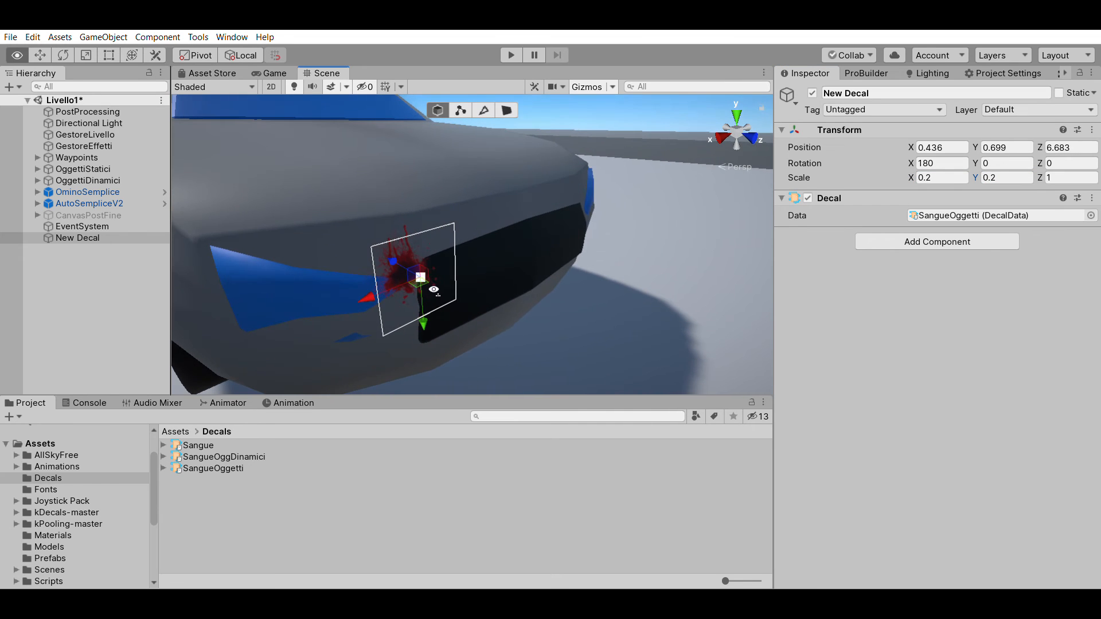
pyautogui.moveTo(375, 288); pyautogui.dragTo(344, 283)
pyautogui.press('a')
pyautogui.moveTo(485, 261); pyautogui.dragTo(505, 275, button='right')
pyautogui.press('w')
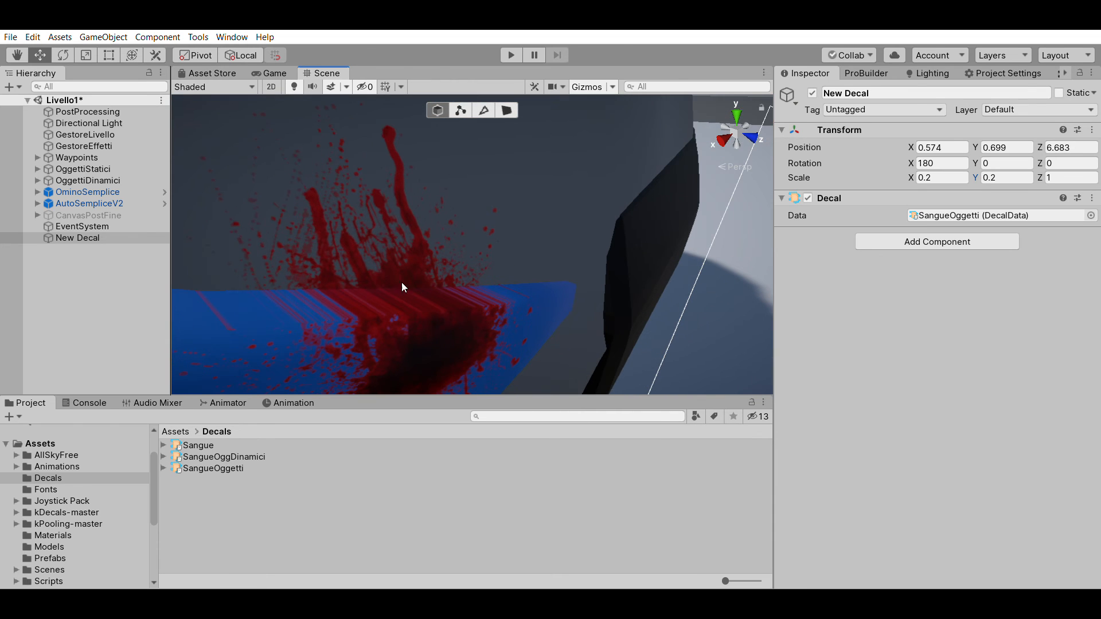
pyautogui.moveTo(423, 269); pyautogui.dragTo(486, 267, button='right')
pyautogui.press('s')
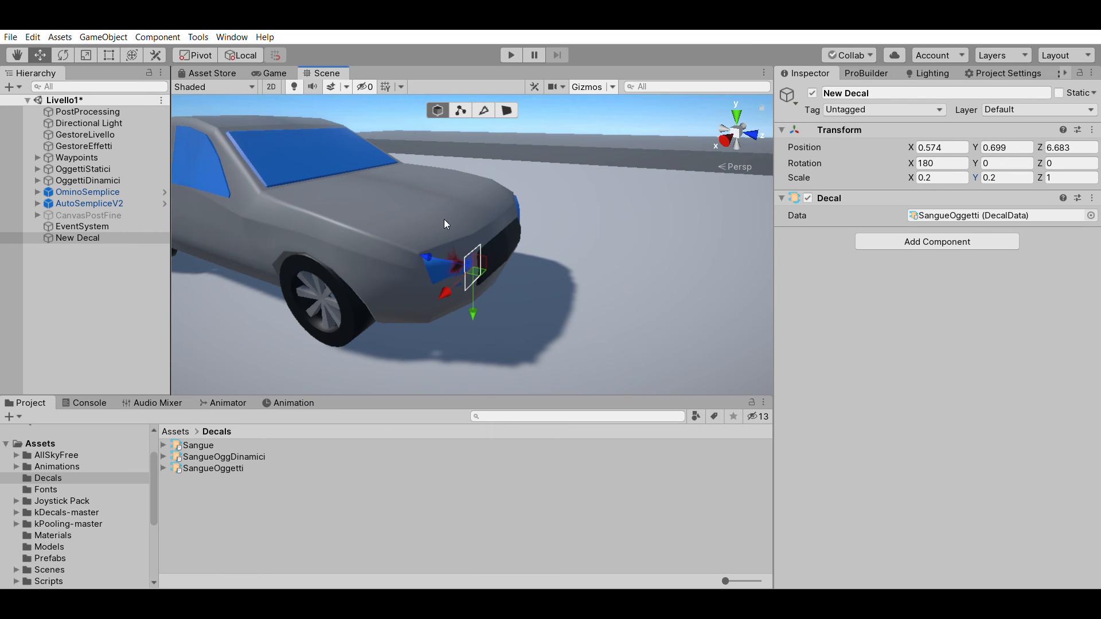
pyautogui.moveTo(466, 234); pyautogui.dragTo(479, 238, button='right')
pyautogui.keyDown('alt'); pyautogui.moveTo(493, 241); pyautogui.dragTo(523, 259); pyautogui.keyUp('alt')
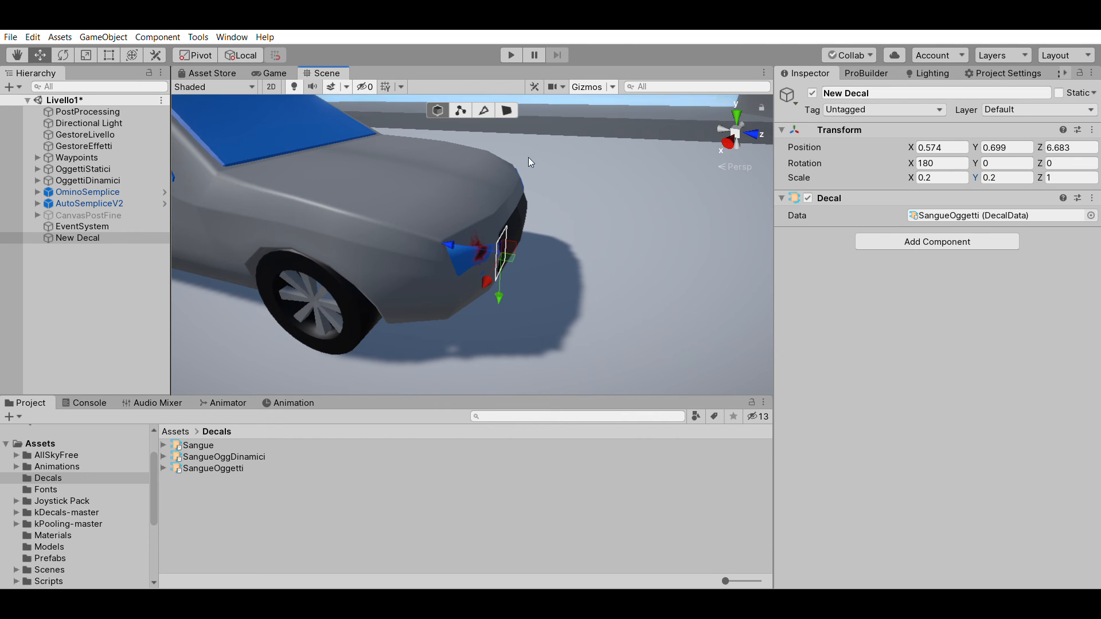
# - Check the car's collider outlines, and raise the decal to about Y 0.9 at the hood's front edge
pyautogui.click(109, 203)
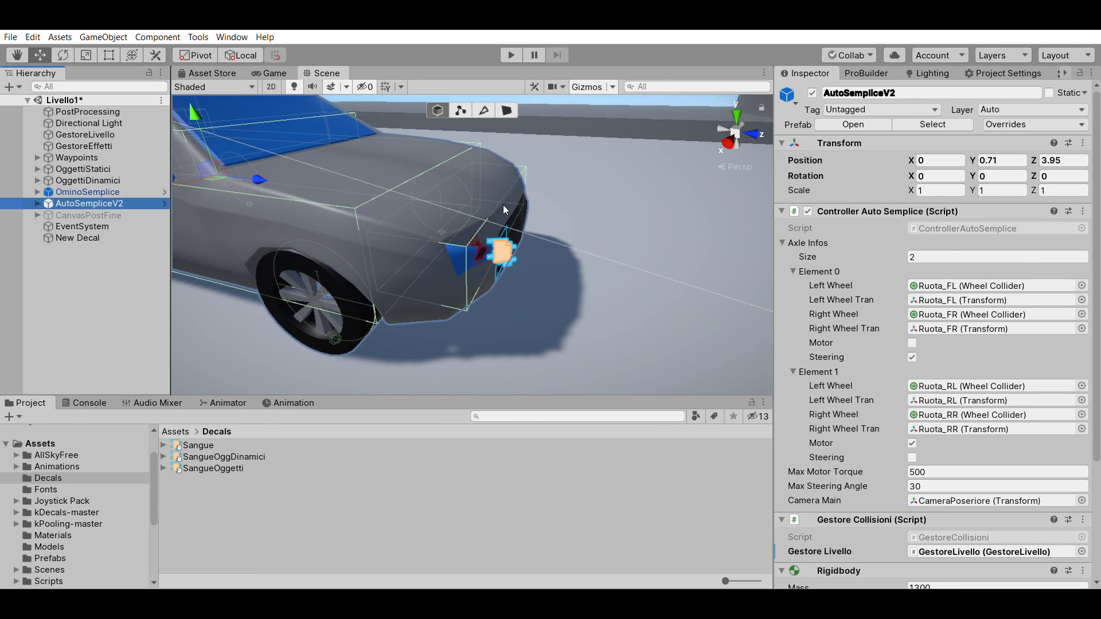
pyautogui.click(103, 238)
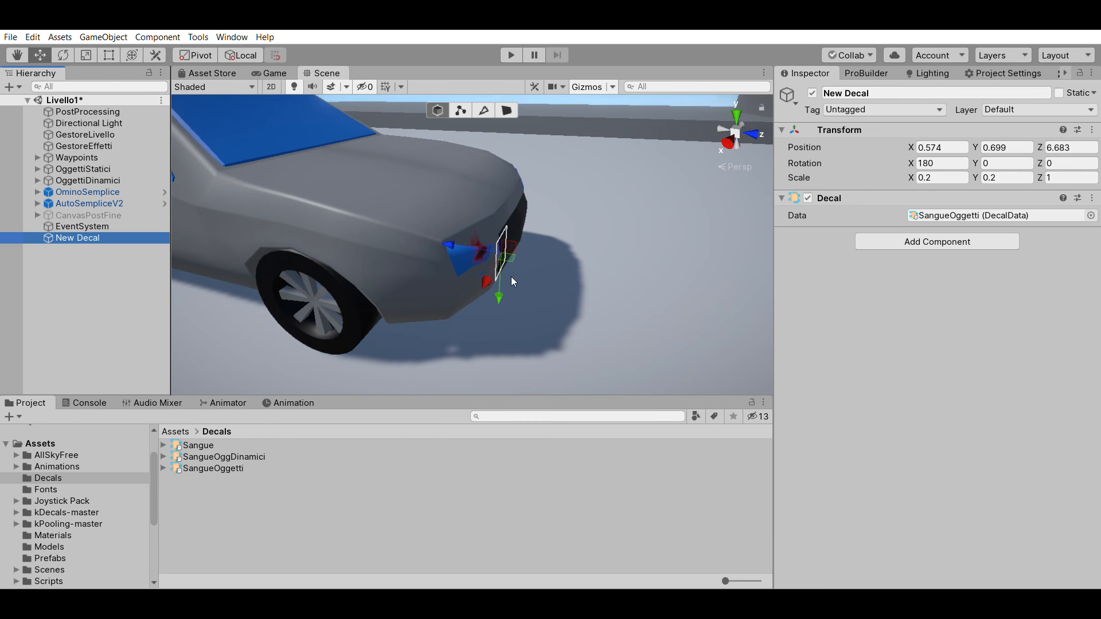
pyautogui.moveTo(511, 276); pyautogui.dragTo(515, 253)
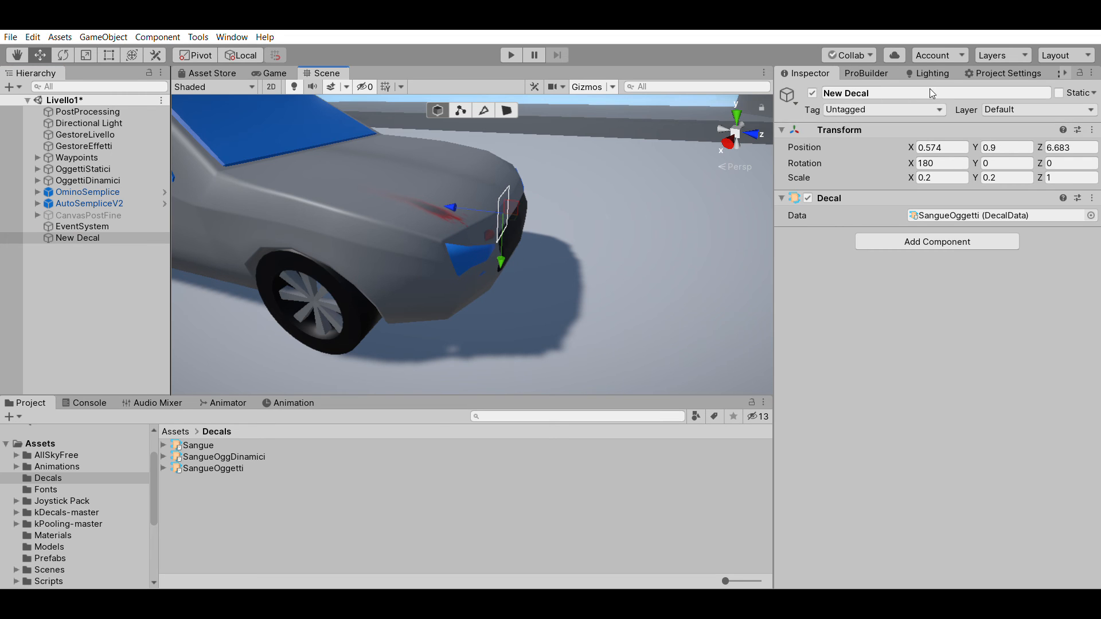
# - Restore the decal's X and Y scale to 1
pyautogui.click(931, 178)
pyautogui.write('1')
pyautogui.press('Tab')
pyautogui.write('1')
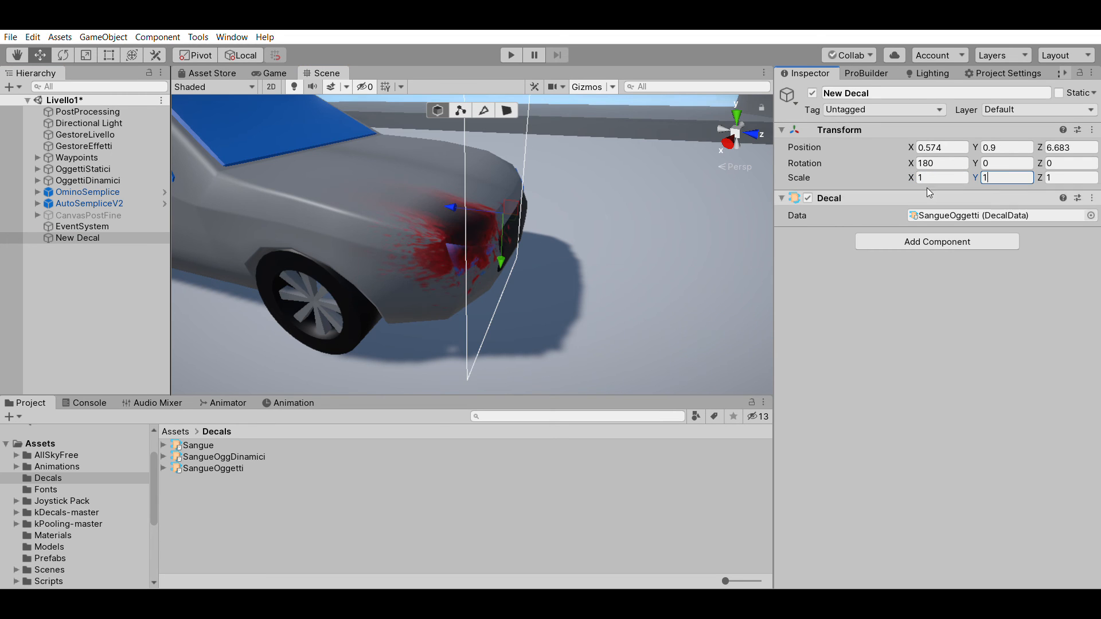
# - Tilt the decal across the hood and front corner, with X rotation about 149.55 and Y rotation about 21.5
pyautogui.keyDown('alt'); pyautogui.moveTo(622, 221); pyautogui.dragTo(576, 246); pyautogui.keyUp('alt')
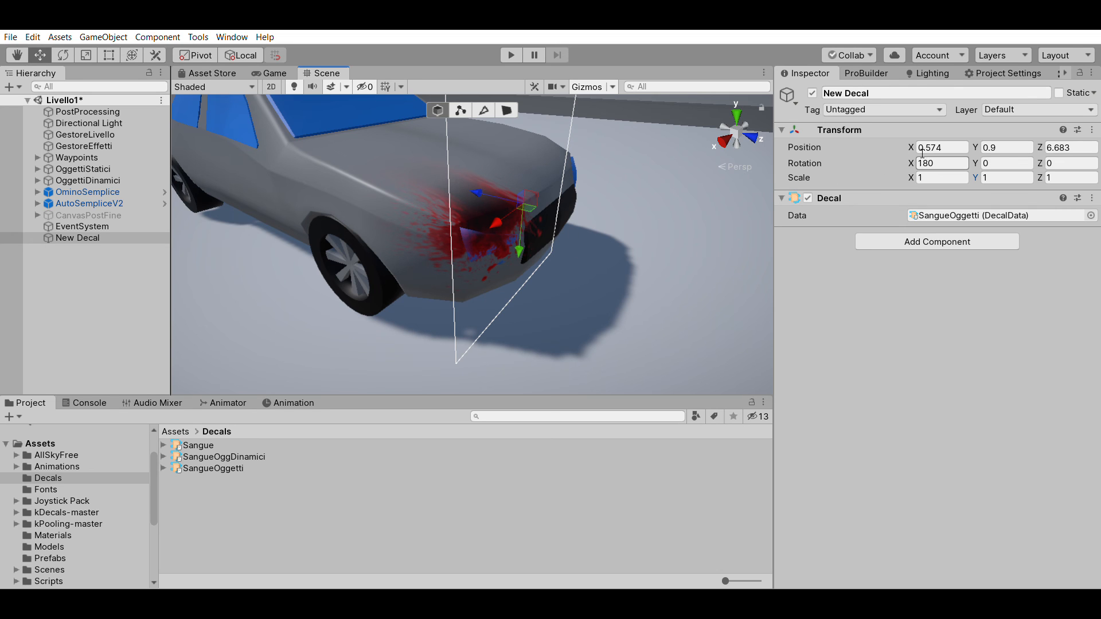
pyautogui.moveTo(910, 161); pyautogui.dragTo(514, 216)
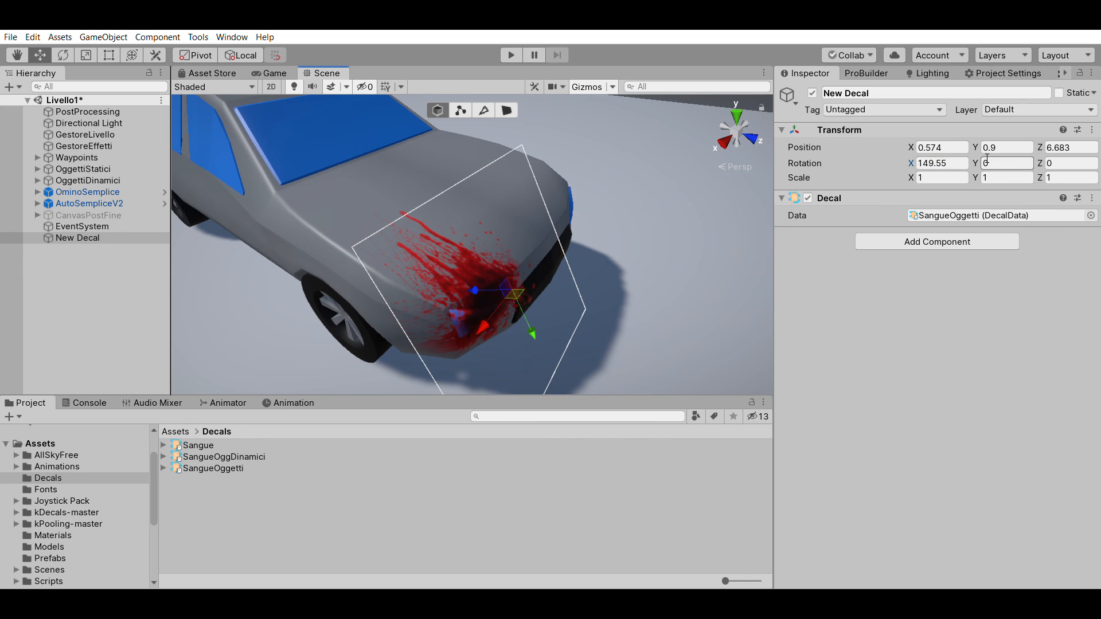
pyautogui.moveTo(976, 163); pyautogui.dragTo(1010, 145)
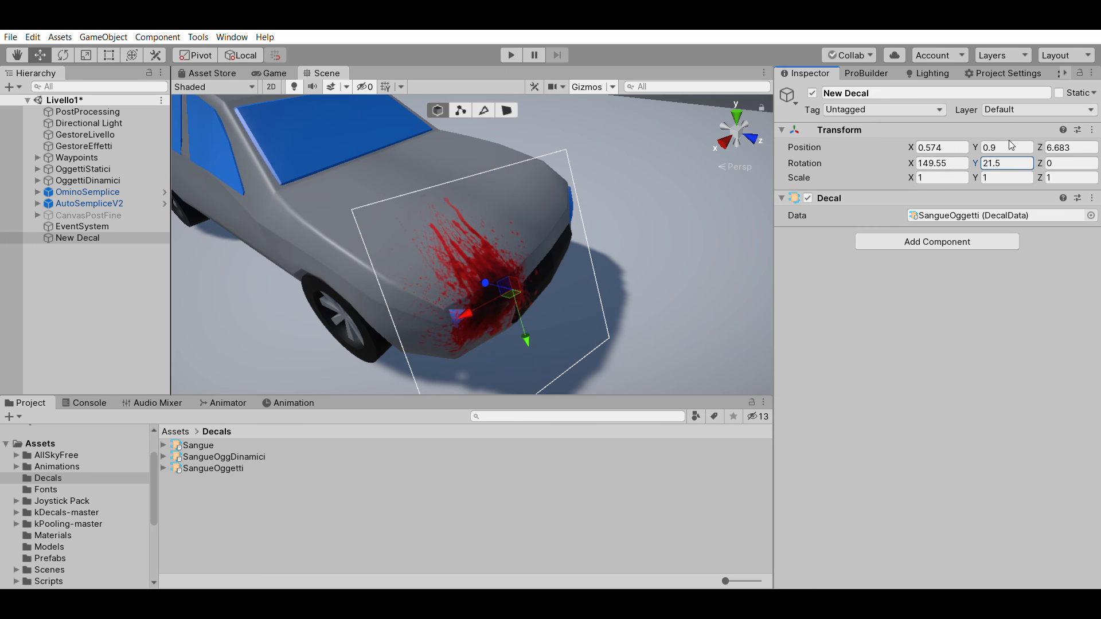
# - Examine up close and from several angles how the tilted blood decal projects onto the hood, headlight and front bumper
pyautogui.keyDown('alt'); pyautogui.moveTo(739, 229); pyautogui.dragTo(741, 171); pyautogui.keyUp('alt')
pyautogui.moveTo(740, 172); pyautogui.dragTo(507, 283, button='right')
pyautogui.press('w')
pyautogui.press('s')
pyautogui.press('d')
pyautogui.press('e')
pyautogui.press('a')
pyautogui.press('w')
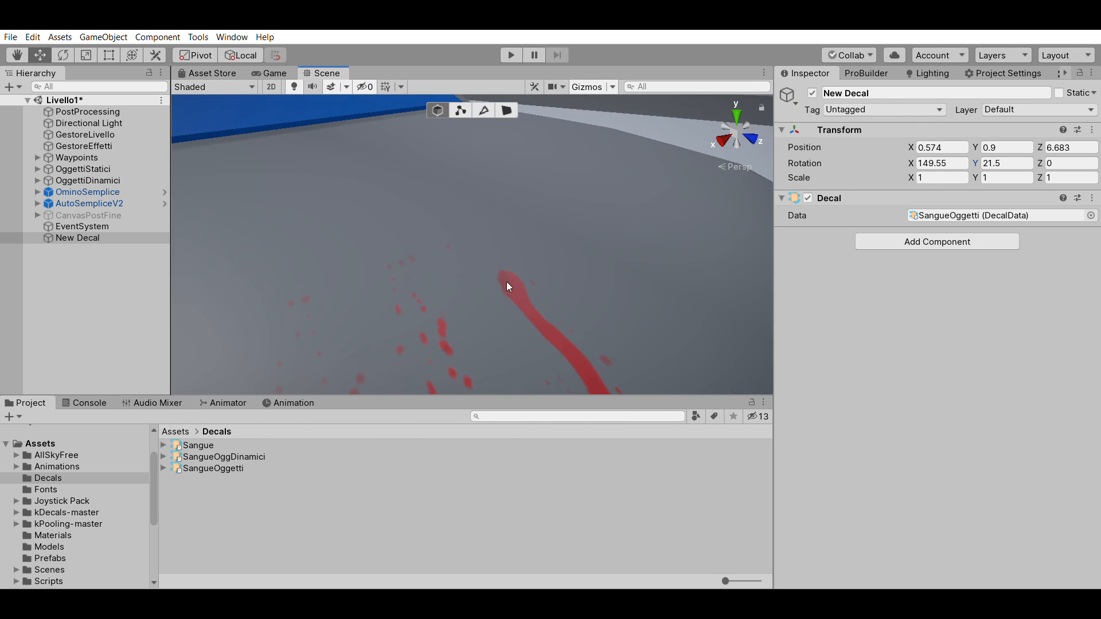
pyautogui.press('s')
pyautogui.moveTo(545, 238); pyautogui.dragTo(550, 206, button='right')
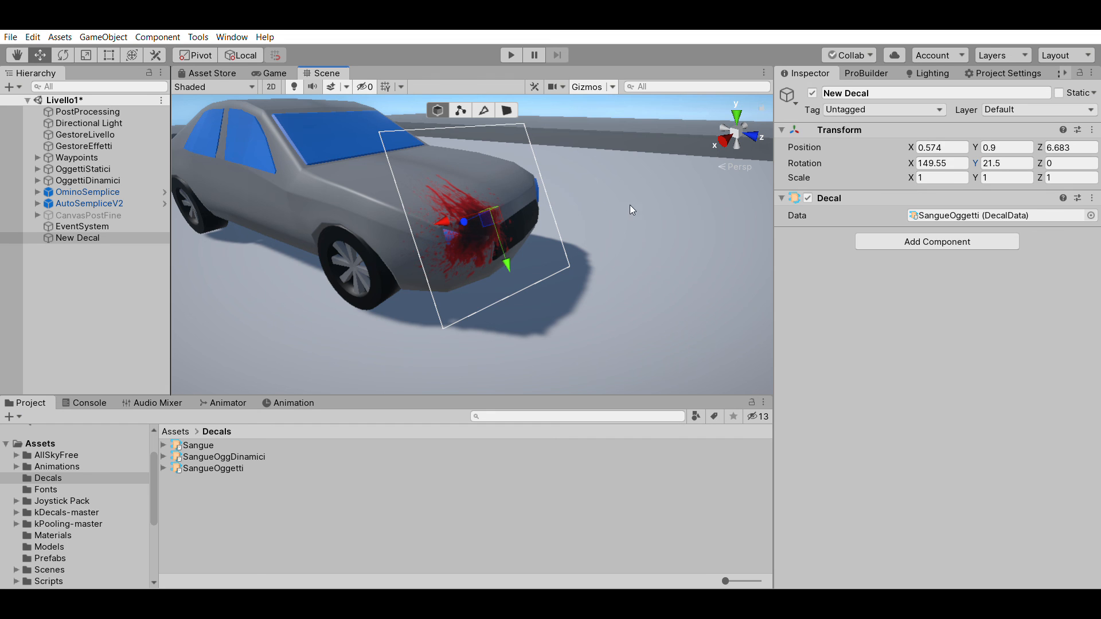
pyautogui.keyDown('alt'); pyautogui.moveTo(468, 205); pyautogui.dragTo(664, 194); pyautogui.keyUp('alt')
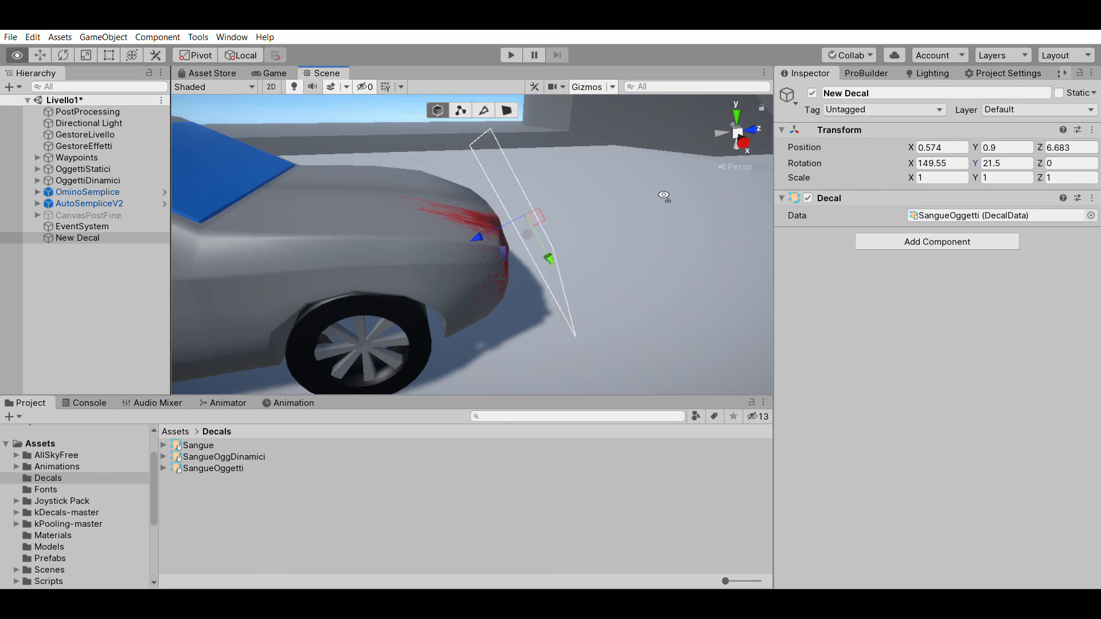
pyautogui.keyDown('alt'); pyautogui.moveTo(532, 269); pyautogui.dragTo(449, 223); pyautogui.keyUp('alt')
# - Delete the test decal from the scene and bring the car and the road behind it into view
pyautogui.click(71, 238)
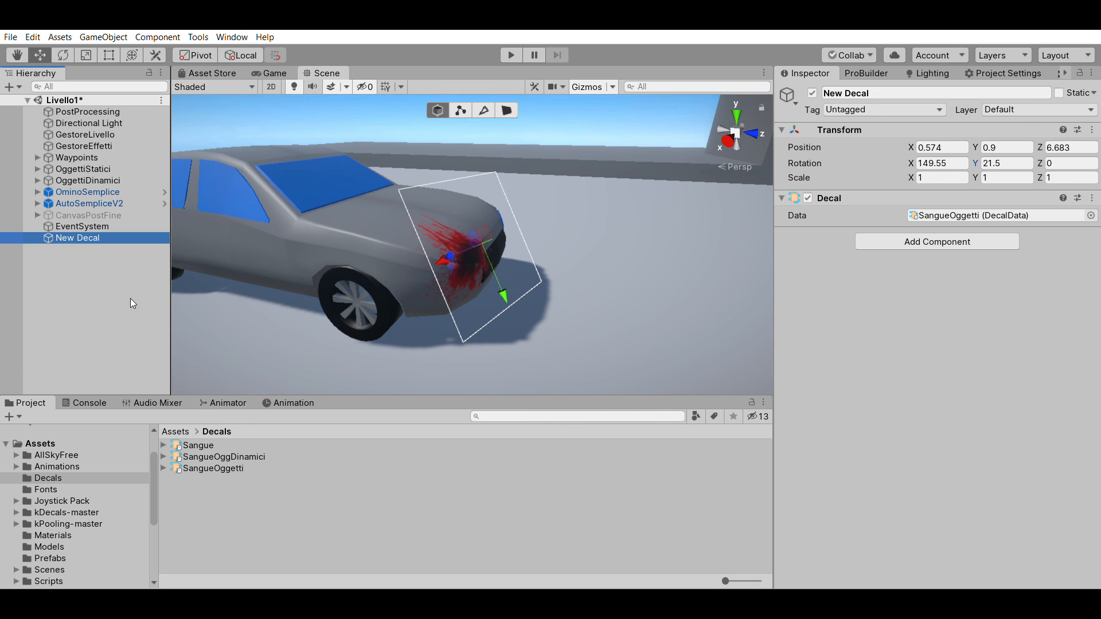
pyautogui.press('Delete')
pyautogui.keyDown('alt'); pyautogui.moveTo(201, 254); pyautogui.dragTo(572, 221); pyautogui.keyUp('alt')
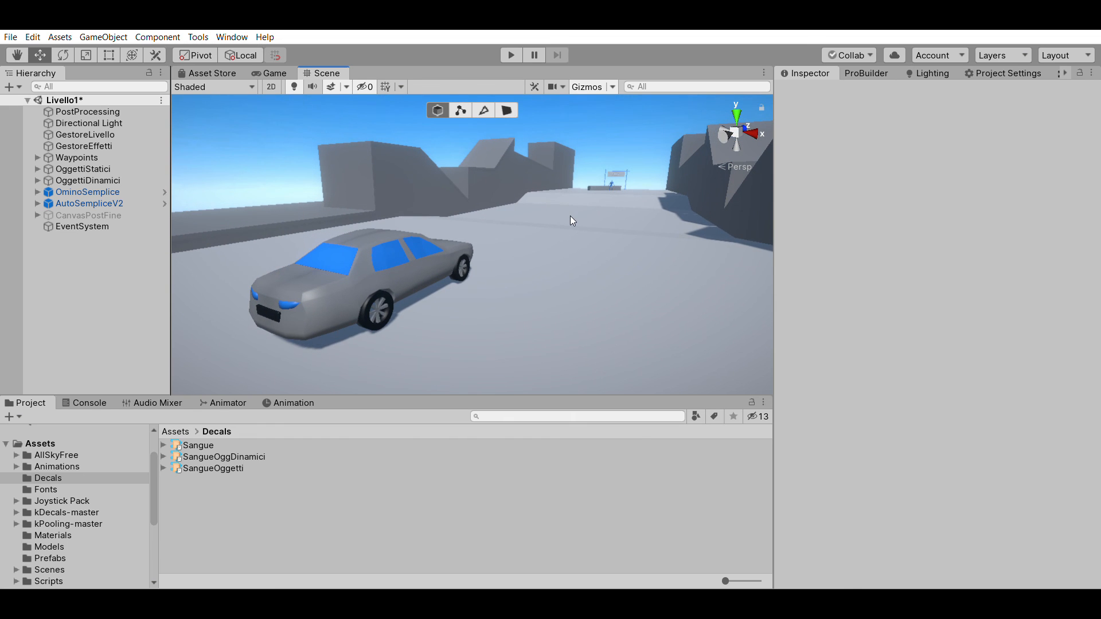